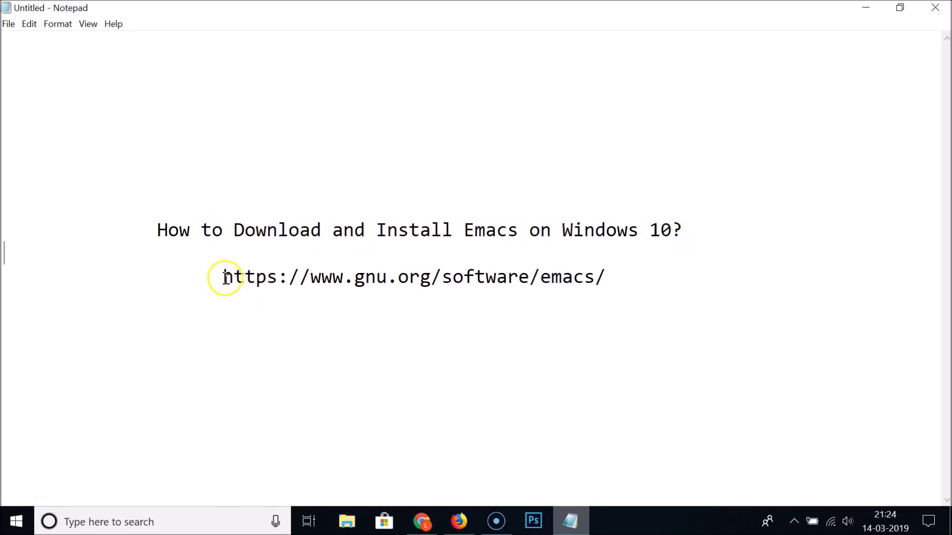
- Copy the gnu.org Emacs web address from the Notepad note to the clipboard
{"action": "left_click_drag", "start_coordinate": [223, 277], "coordinate": [587, 276]}
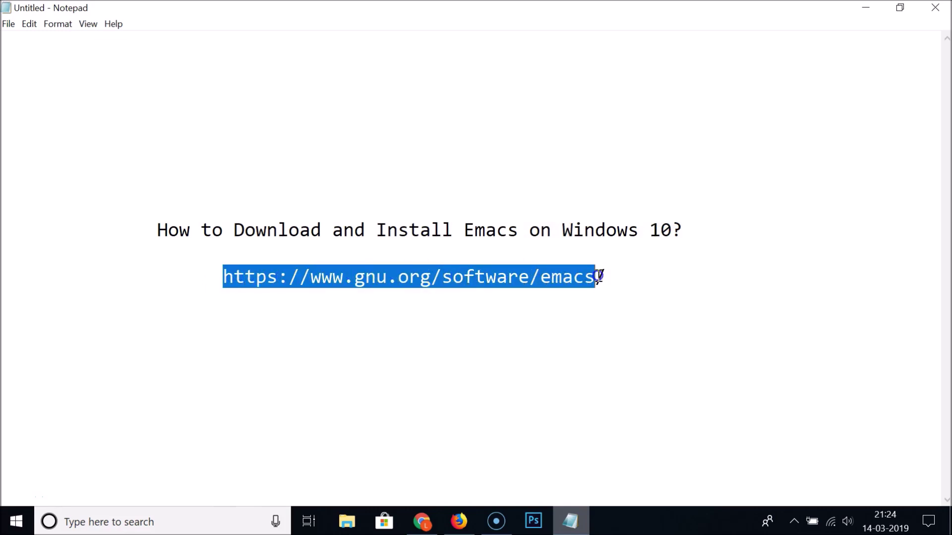
{"action": "right_click", "coordinate": [557, 277]}
{"action": "left_click", "coordinate": [603, 320]}
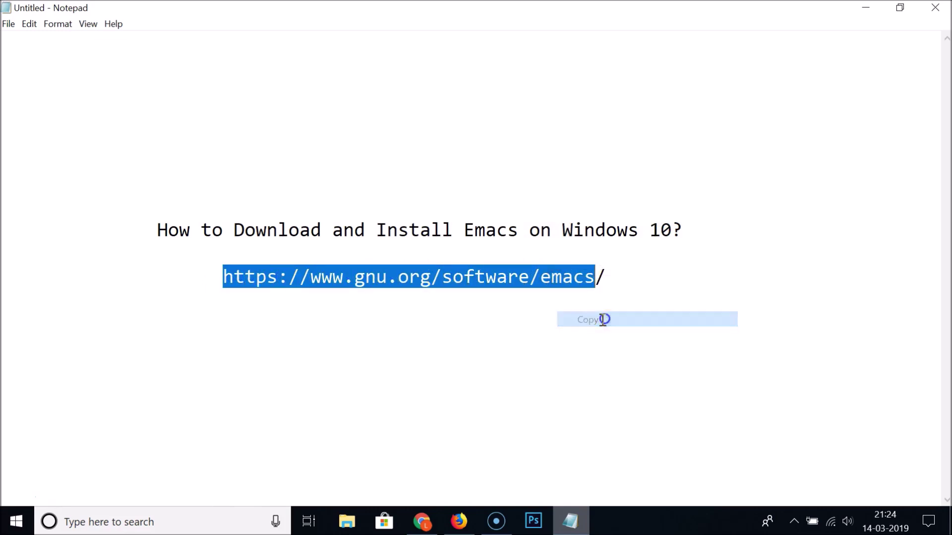
{"action": "right_click", "coordinate": [461, 276]}
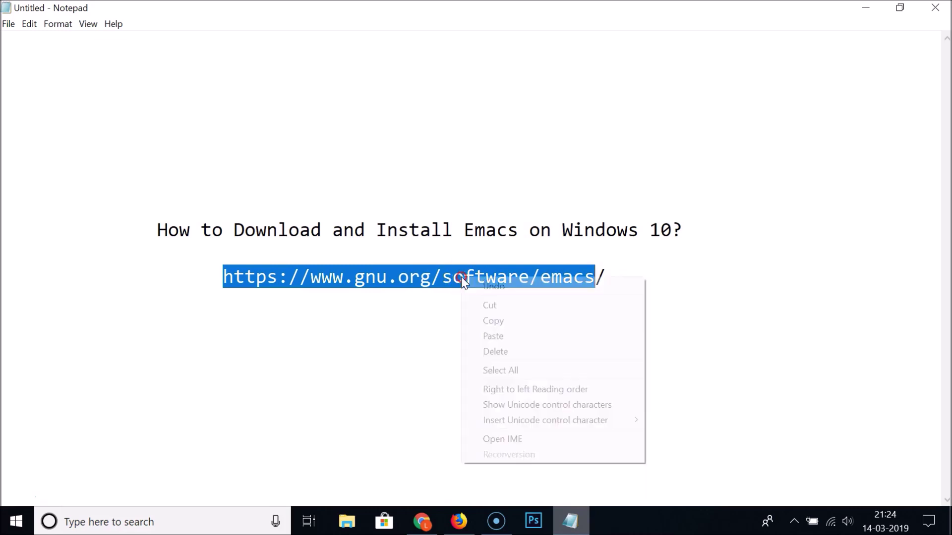
{"action": "left_click", "coordinate": [472, 320]}
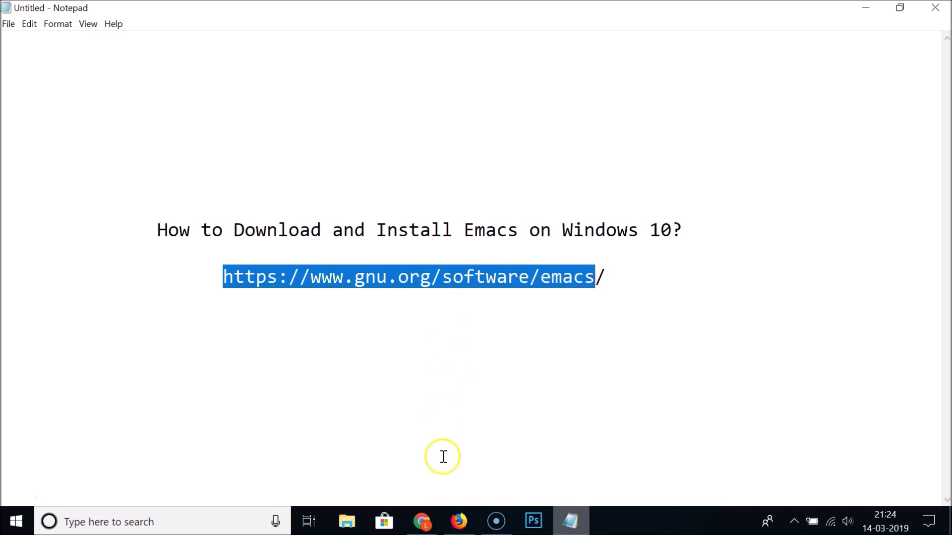
- Paste the copied address into Chrome's address bar and load the GNU Emacs project page
{"action": "left_click", "coordinate": [424, 518]}
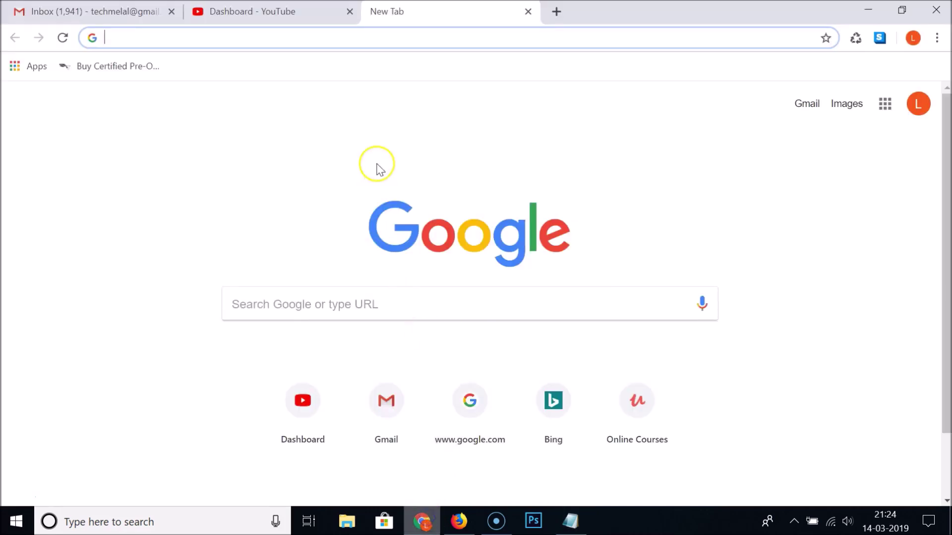
{"action": "left_click", "coordinate": [354, 39]}
{"action": "right_click", "coordinate": [354, 41]}
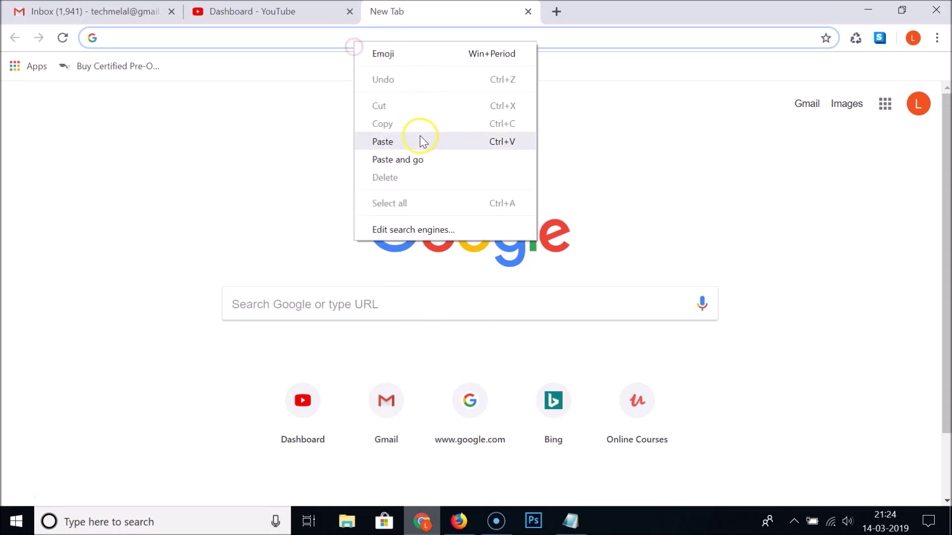
{"action": "left_click", "coordinate": [419, 141]}
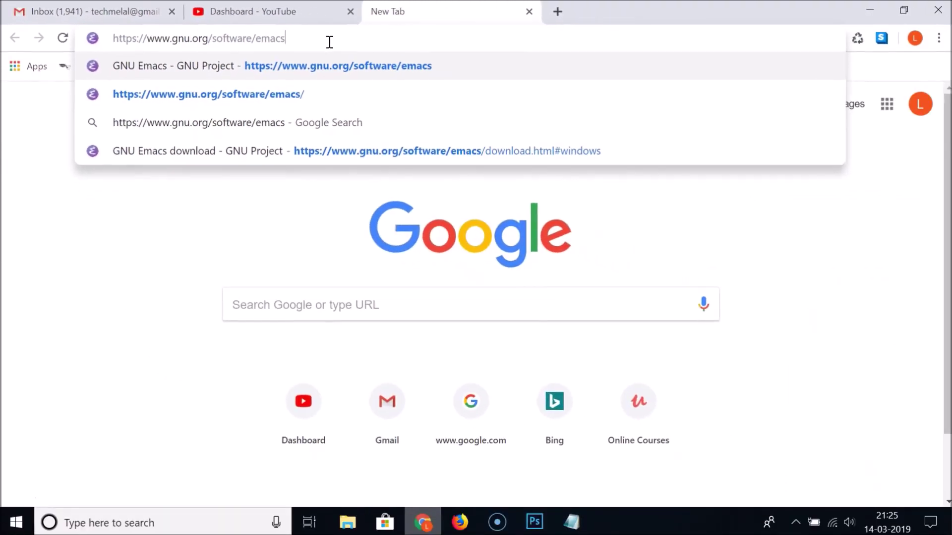
{"action": "key", "text": "Return"}
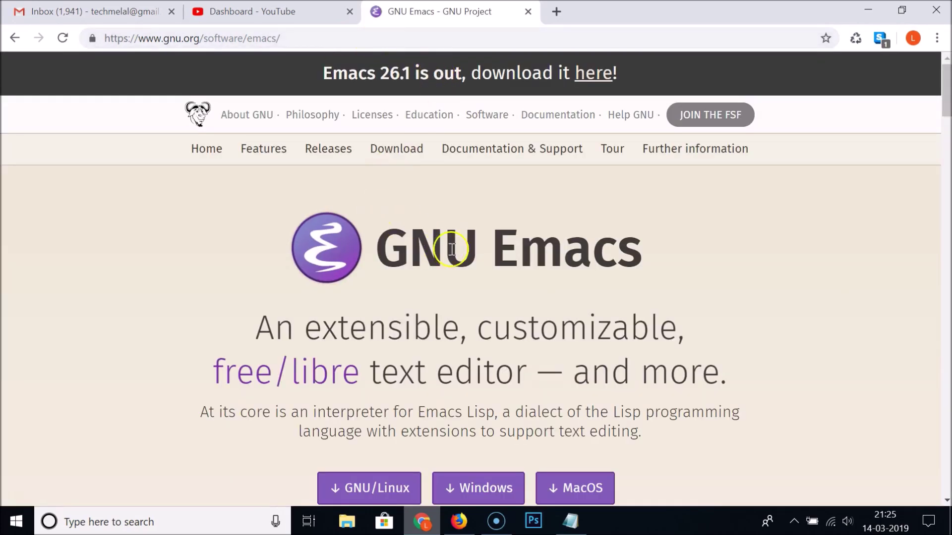
- Select and deselect the Emacs page heading, then open a new blank tab
{"action": "left_click_drag", "start_coordinate": [495, 247], "coordinate": [643, 245]}
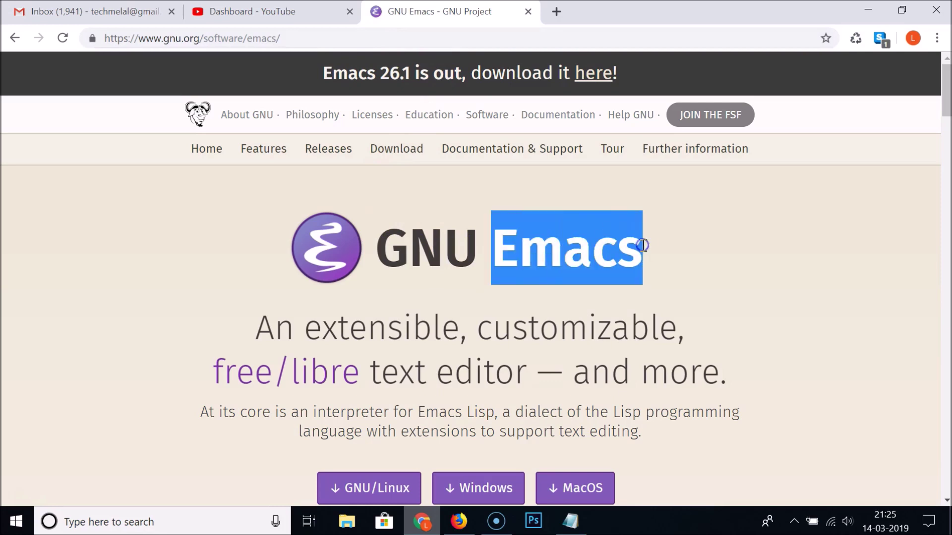
{"action": "left_click", "coordinate": [587, 237]}
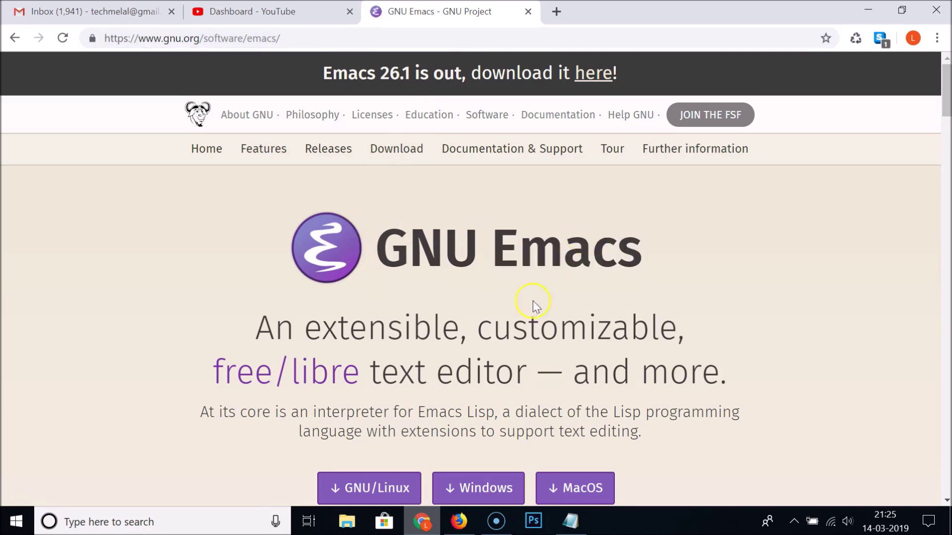
{"action": "left_click", "coordinate": [558, 12]}
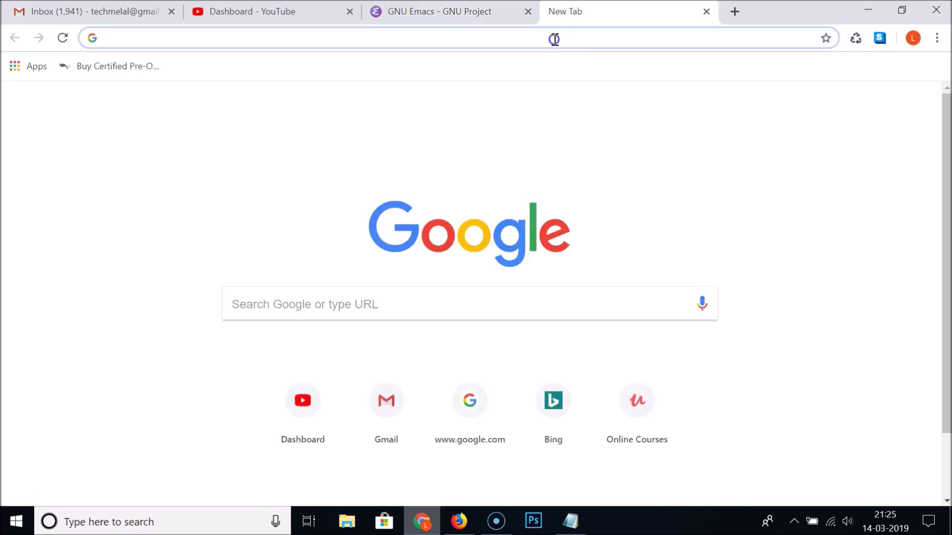
- Search google.com for 'emacs' and open the 'GNU Emacs - GNU Project' result
{"action": "type", "text": "google.co"}
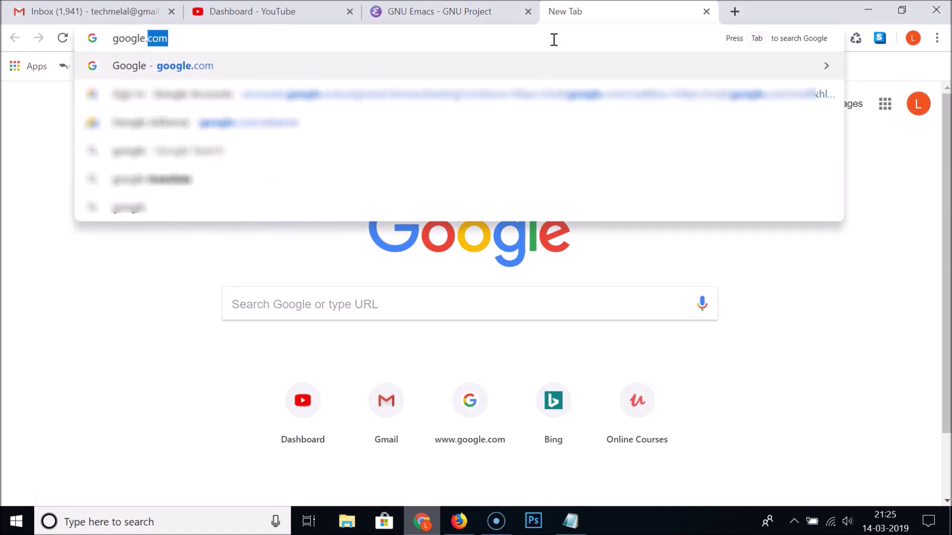
{"action": "type", "text": "m"}
{"action": "key", "text": "Return"}
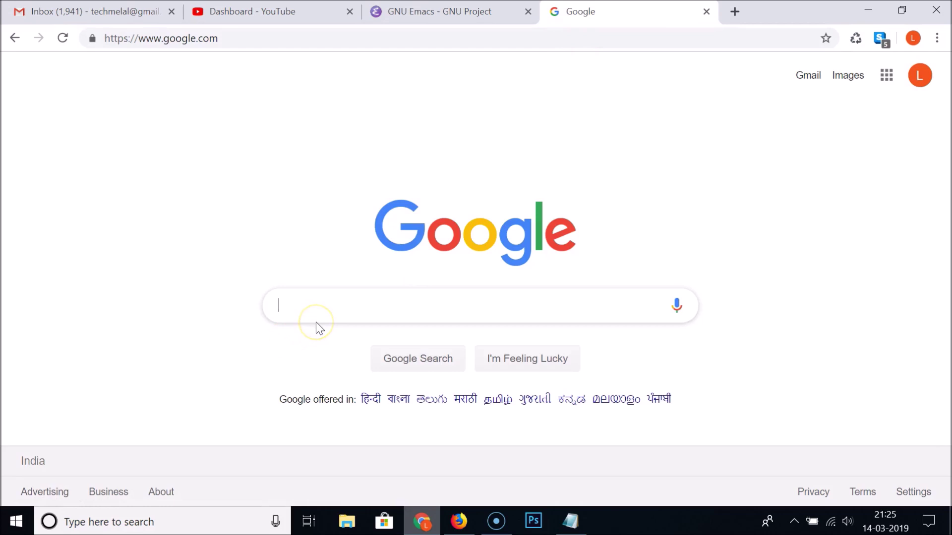
{"action": "type", "text": "emacs"}
{"action": "key", "text": "Return"}
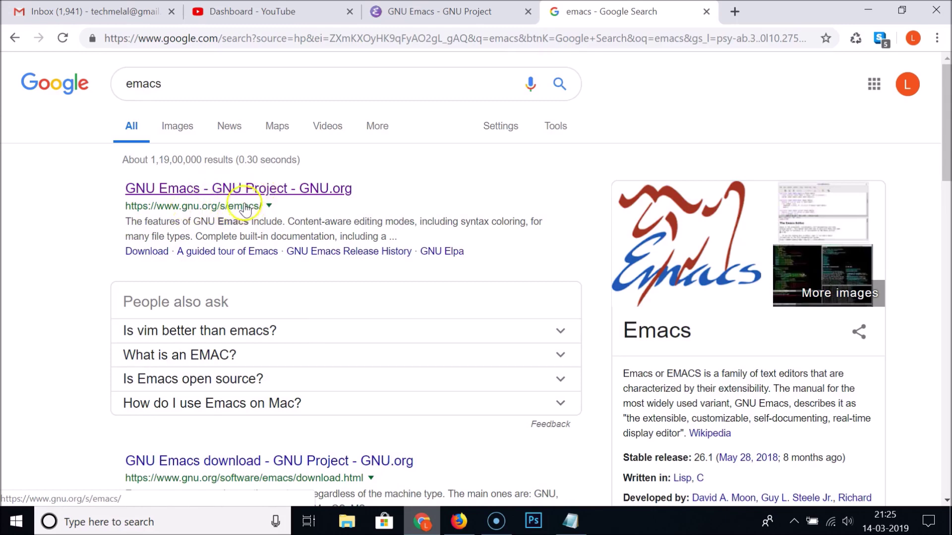
{"action": "left_click", "coordinate": [230, 197]}
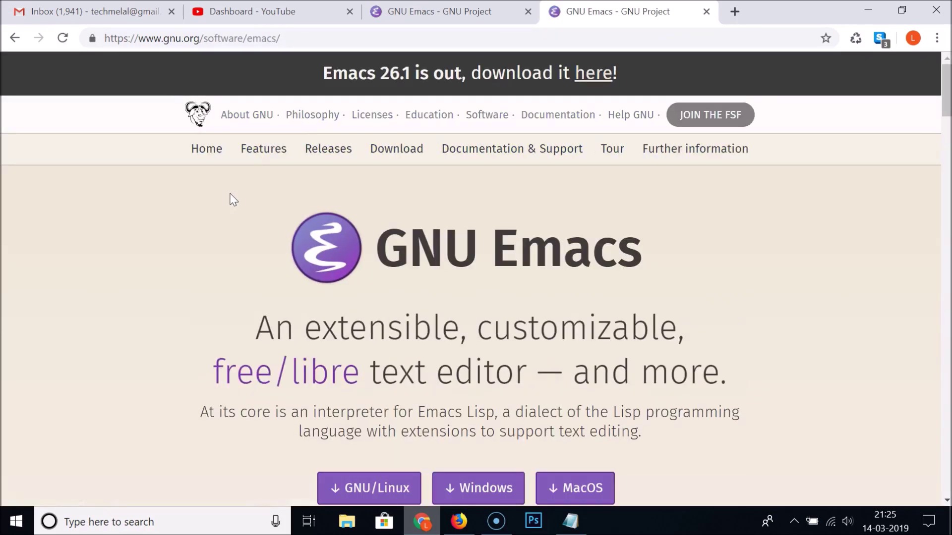
{"action": "left_click", "coordinate": [412, 33]}
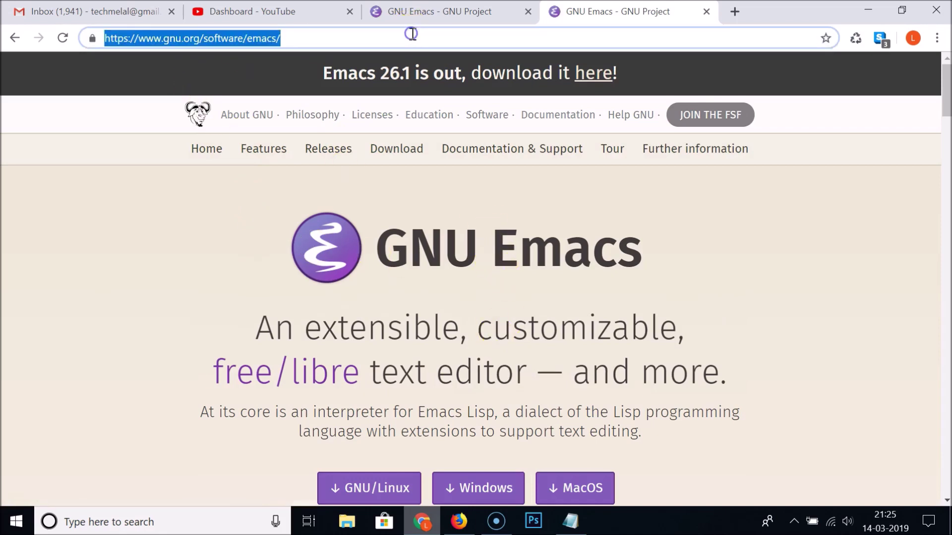
- Close the duplicate tab and follow the Windows download link to the main GNU FTP server listing
{"action": "left_click", "coordinate": [528, 12]}
{"action": "scroll", "coordinate": [523, 261], "scroll_direction": "down", "scroll_amount": 1}
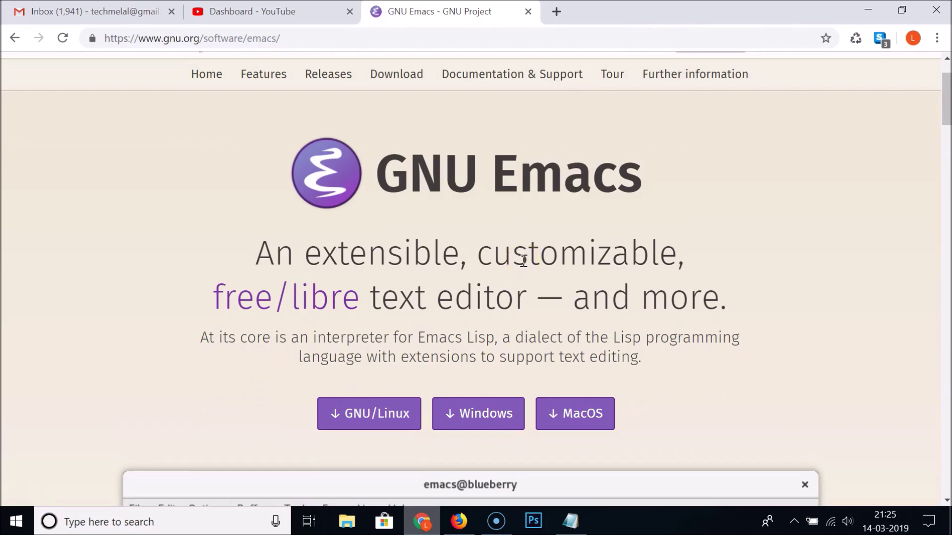
{"action": "scroll", "coordinate": [523, 260], "scroll_direction": "down", "scroll_amount": 1}
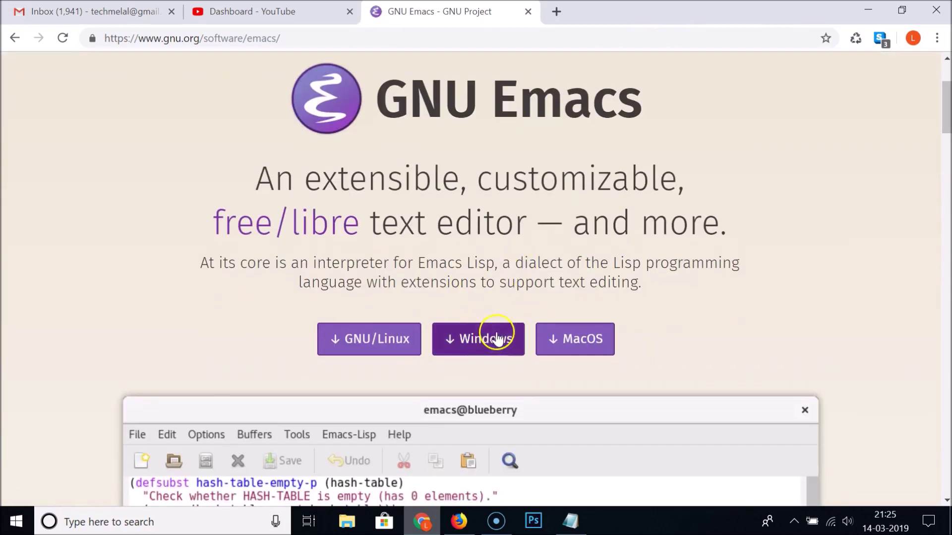
{"action": "left_click", "coordinate": [485, 345]}
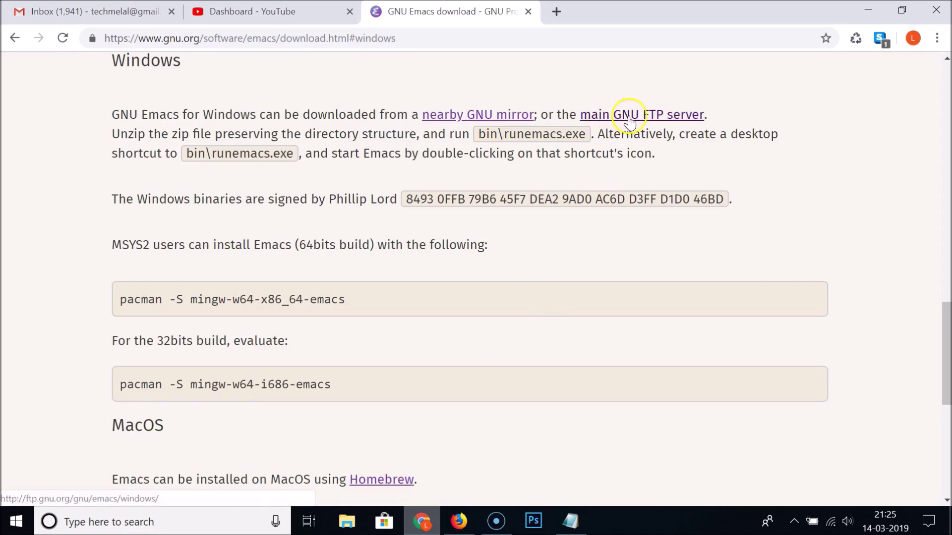
{"action": "left_click", "coordinate": [656, 119]}
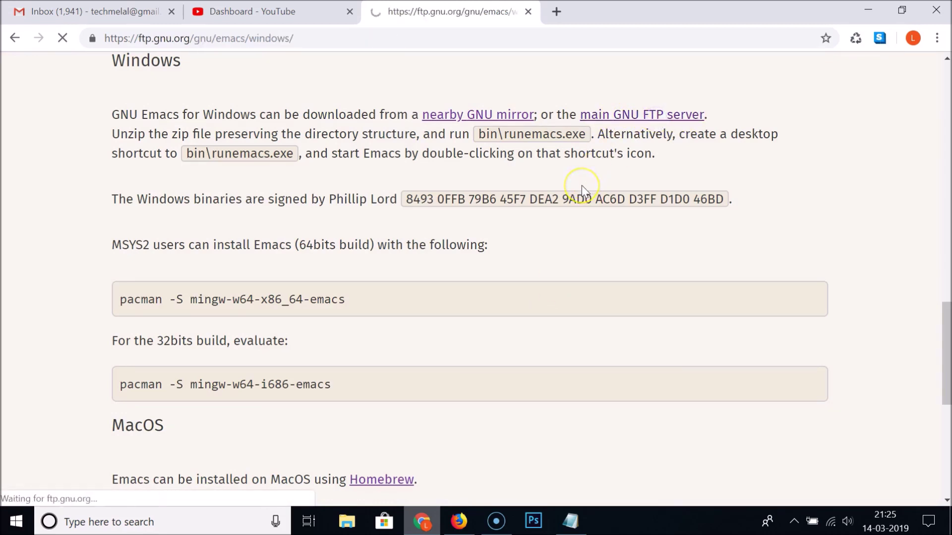
{"action": "left_click", "coordinate": [582, 186]}
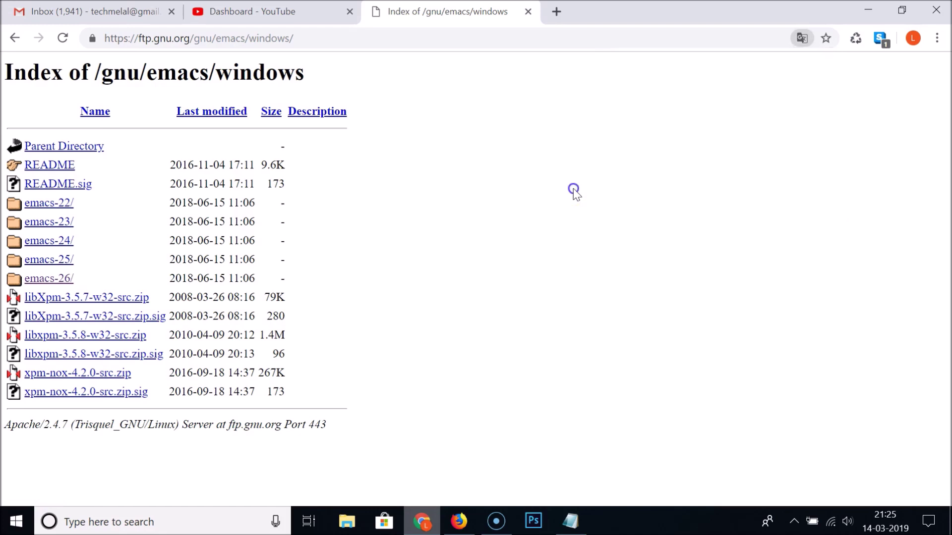
- Open the emacs-26 folder and start downloading emacs-26.1-x86_64.zip
{"action": "left_click", "coordinate": [58, 281]}
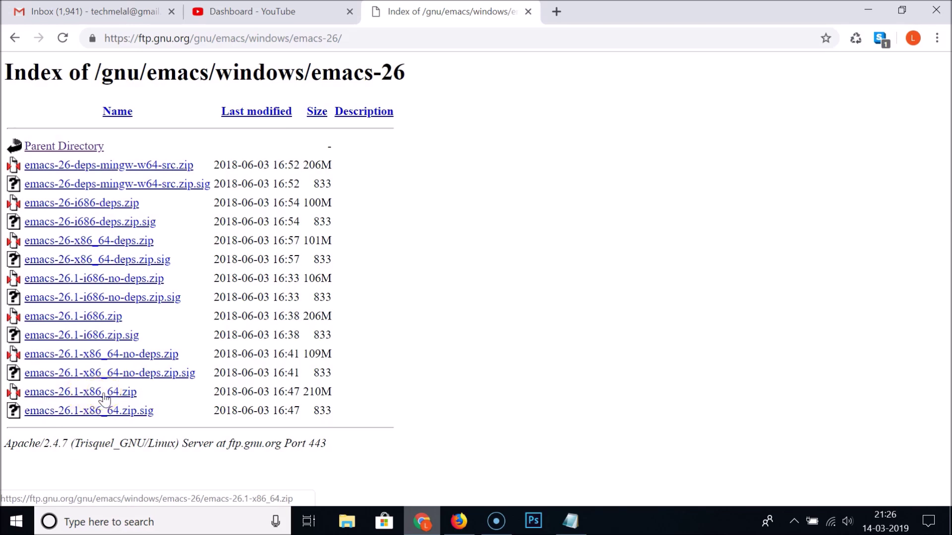
{"action": "left_click", "coordinate": [104, 396]}
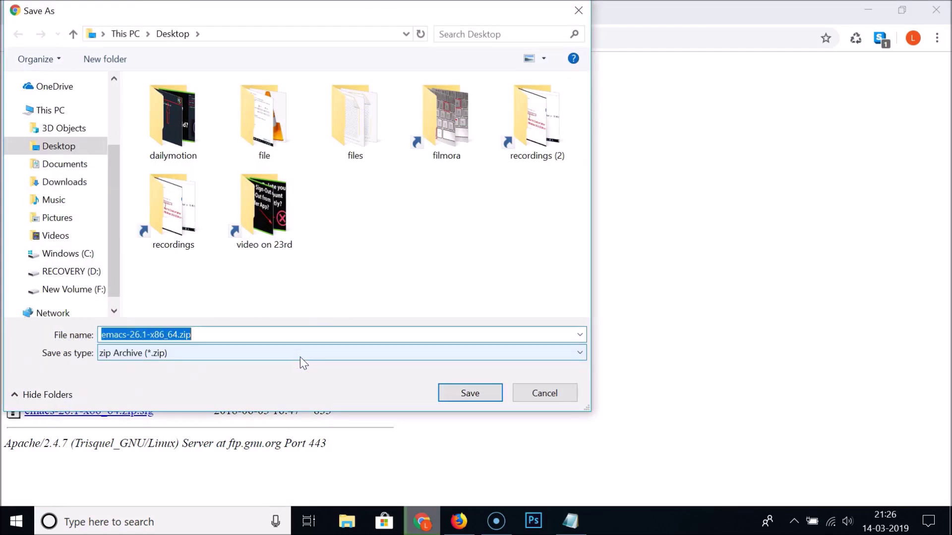
- Save emacs-26.1-x86_64.zip to the Desktop, minimise Chrome and move the zip to mid-desktop
{"action": "mouse_move", "coordinate": [117, 212]}
{"action": "left_mouse_down"}
{"action": "mouse_move", "coordinate": [119, 153]}
{"action": "mouse_move", "coordinate": [118, 199]}
{"action": "left_mouse_up"}
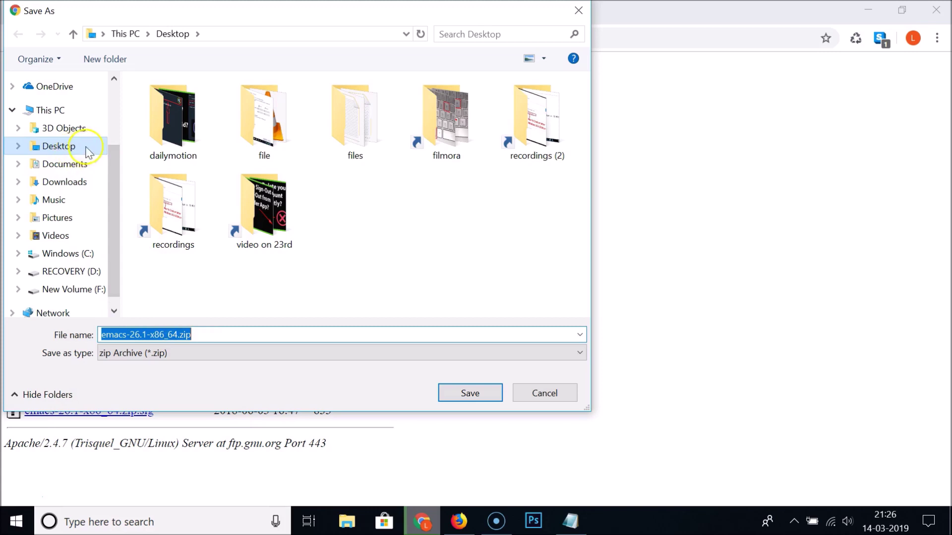
{"action": "left_click", "coordinate": [67, 149]}
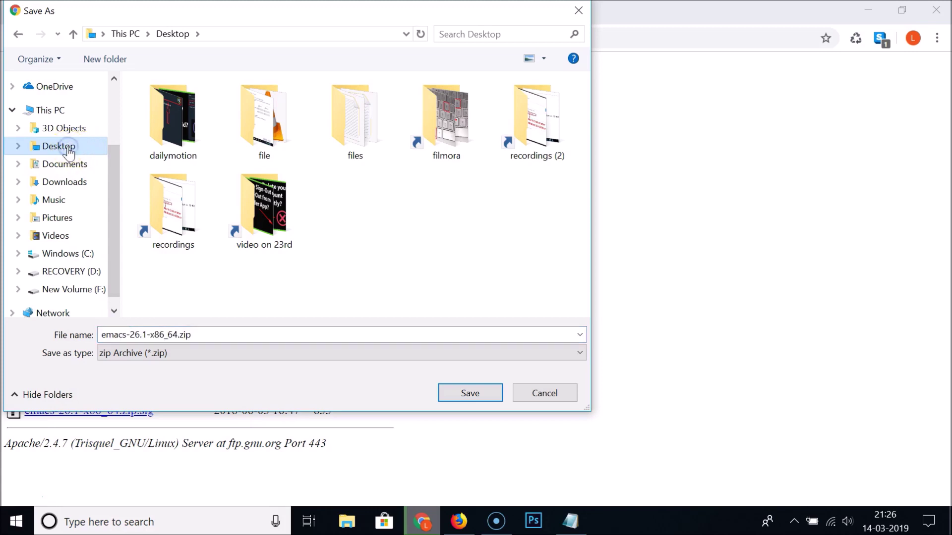
{"action": "left_click", "coordinate": [468, 396]}
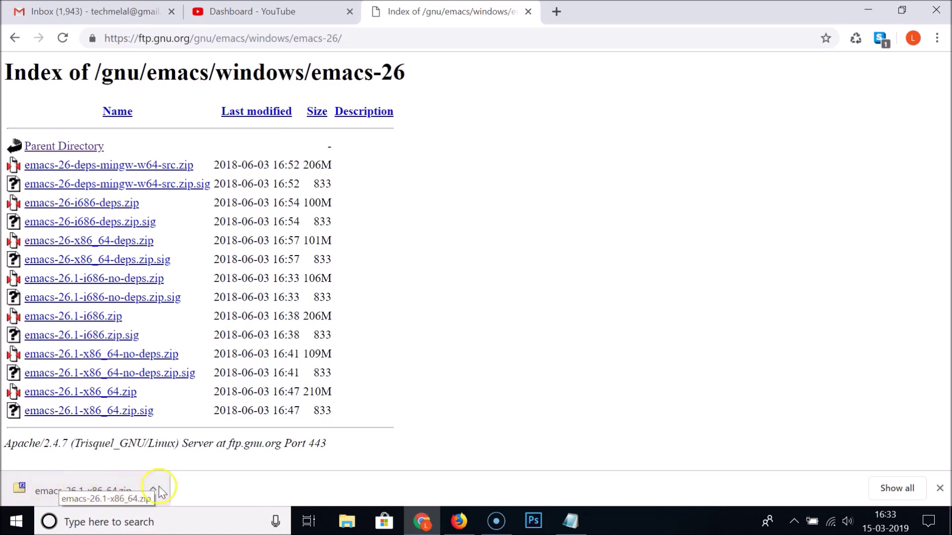
{"action": "left_click", "coordinate": [860, 11]}
{"action": "left_click_drag", "start_coordinate": [208, 385], "coordinate": [399, 338]}
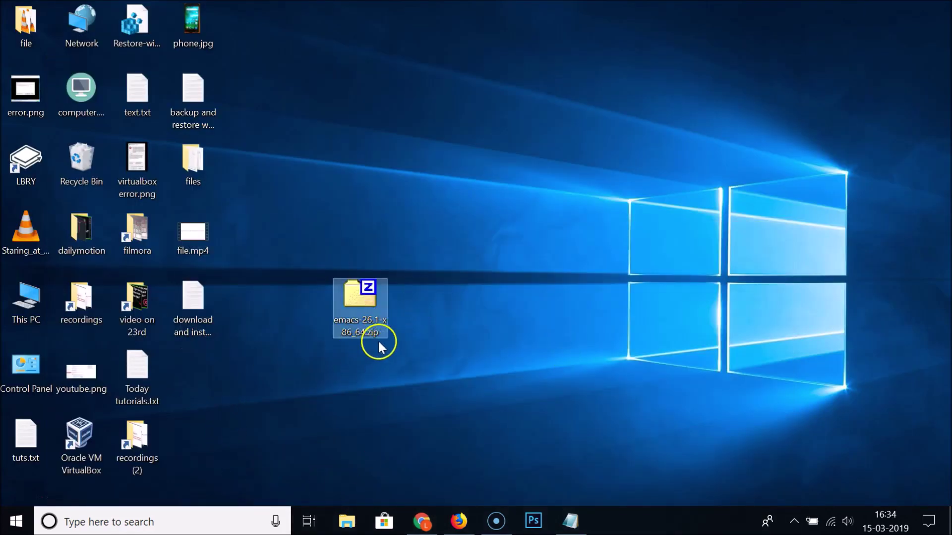
- Create a New folder on the desktop
{"action": "left_click", "coordinate": [340, 402]}
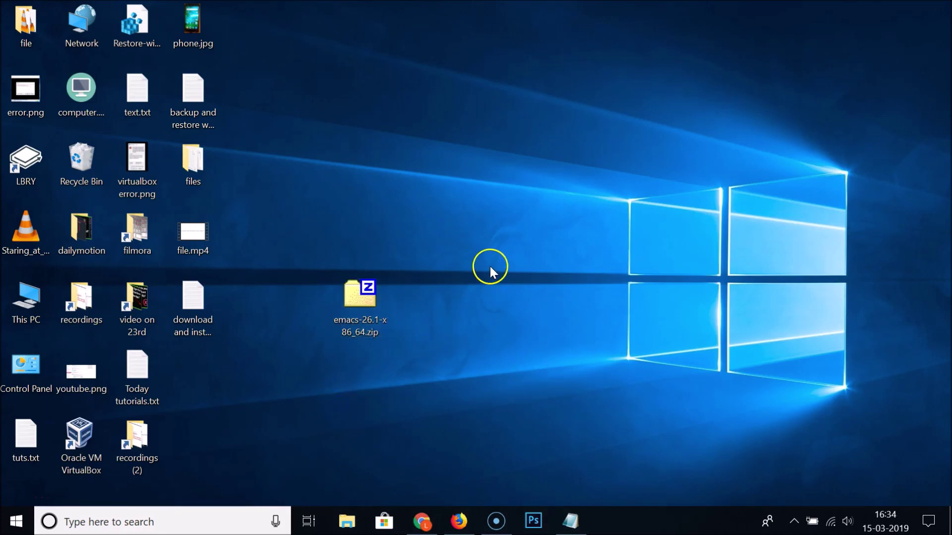
{"action": "right_click", "coordinate": [490, 266]}
{"action": "mouse_move", "coordinate": [549, 425]}
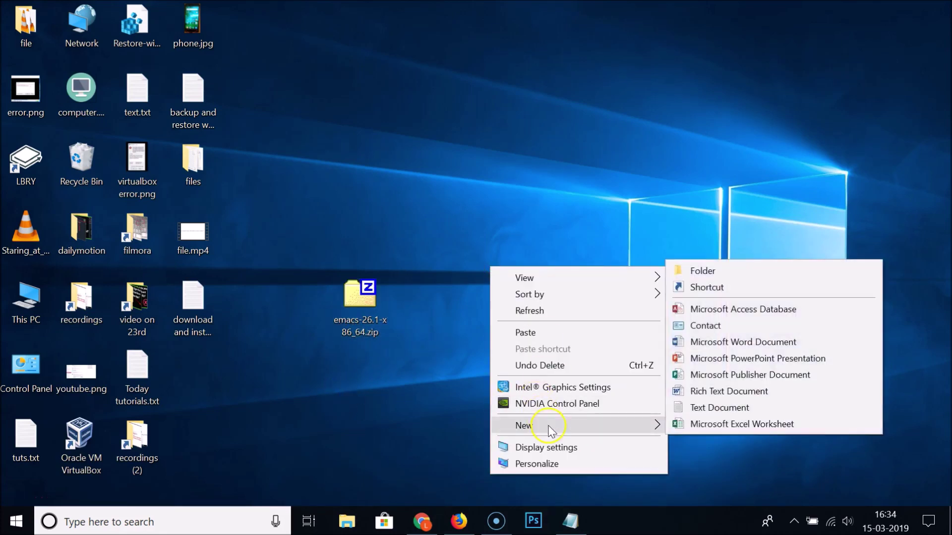
{"action": "left_click", "coordinate": [693, 274]}
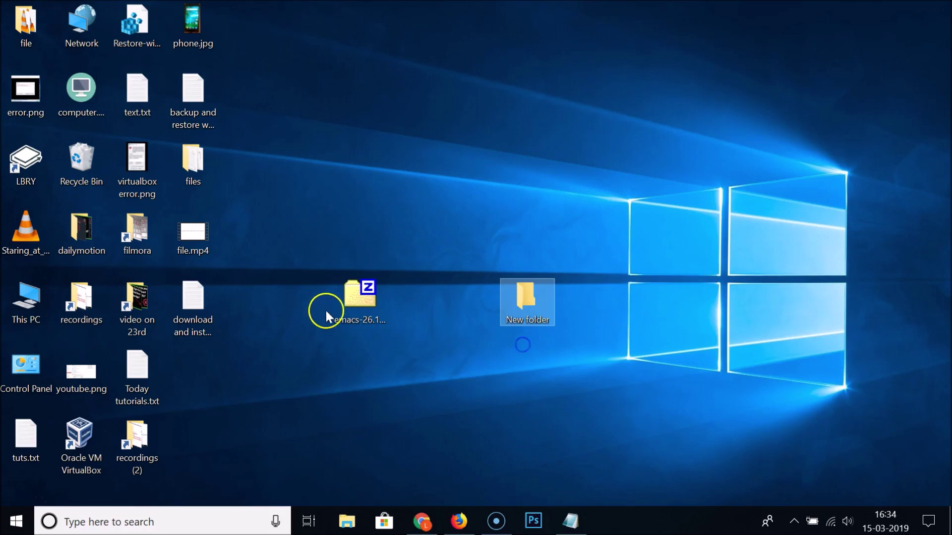
- Cut the emacs zip from the desktop and paste it into the empty New folder
{"action": "right_click", "coordinate": [350, 304]}
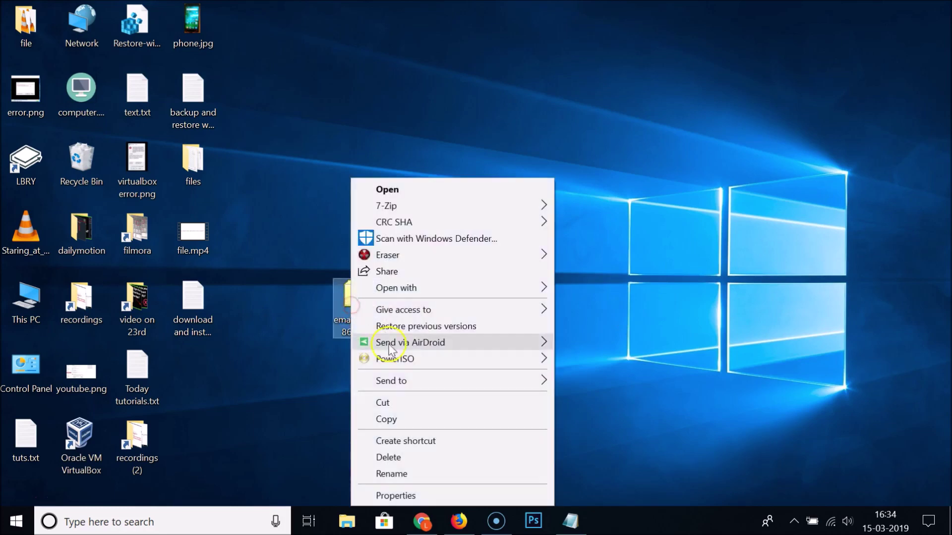
{"action": "left_click", "coordinate": [402, 407]}
{"action": "double_click", "coordinate": [542, 285]}
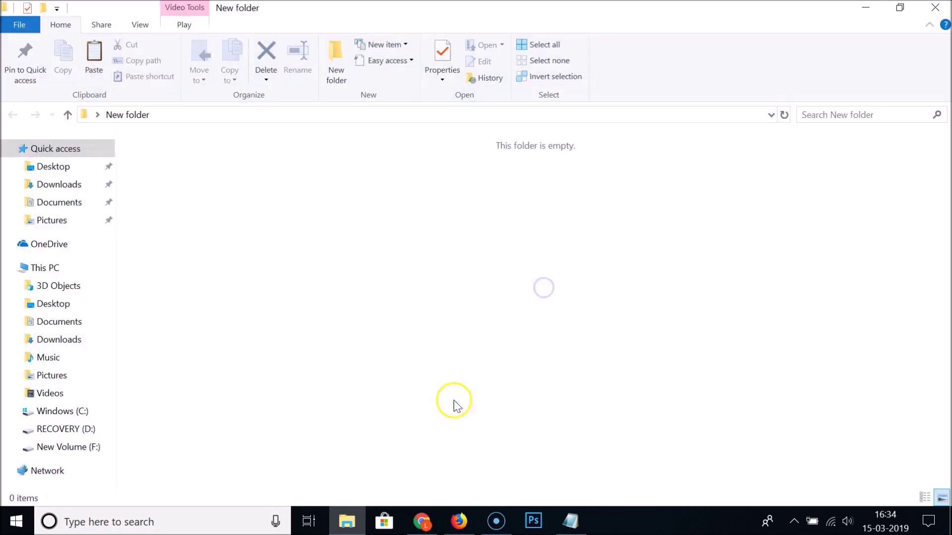
{"action": "right_click", "coordinate": [308, 251]}
{"action": "left_click", "coordinate": [370, 357]}
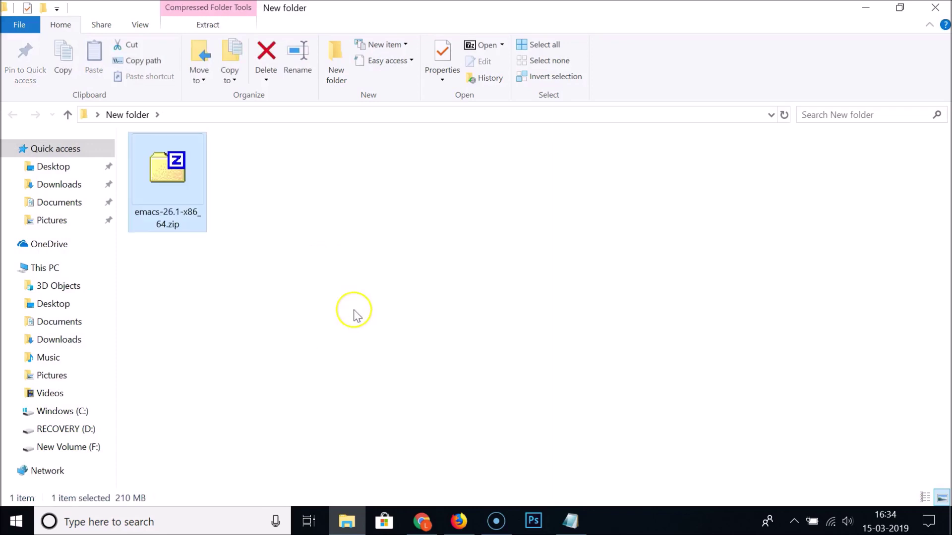
{"action": "left_click", "coordinate": [354, 316]}
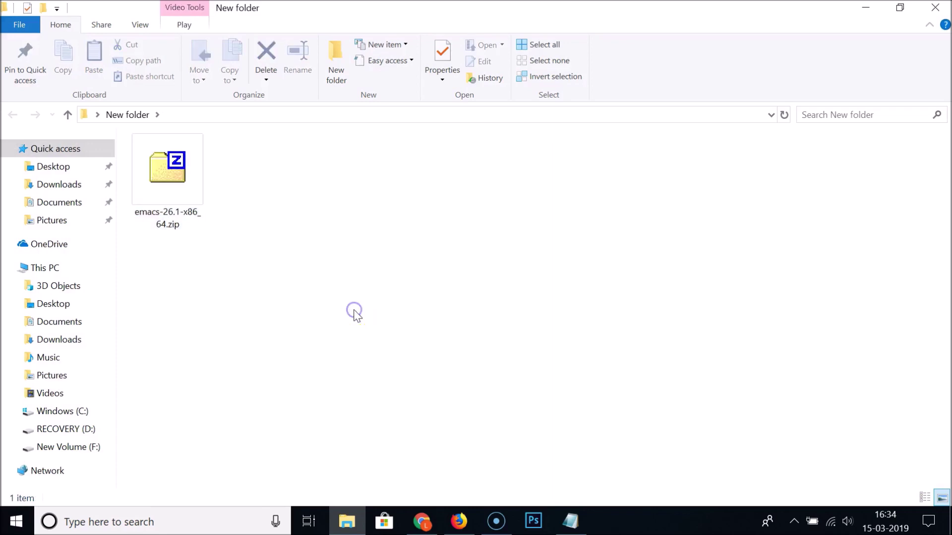
{"action": "right_click", "coordinate": [190, 209]}
- Use 7-Zip Extract Here on the zip to unpack bin, etc, include, lib, libexec, share and ssl
{"action": "mouse_move", "coordinate": [234, 210]}
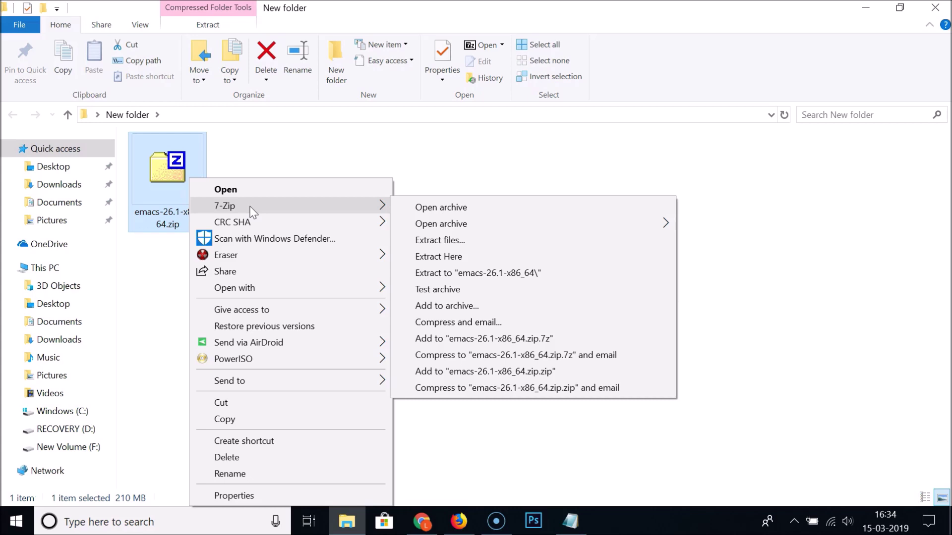
{"action": "left_click", "coordinate": [231, 215]}
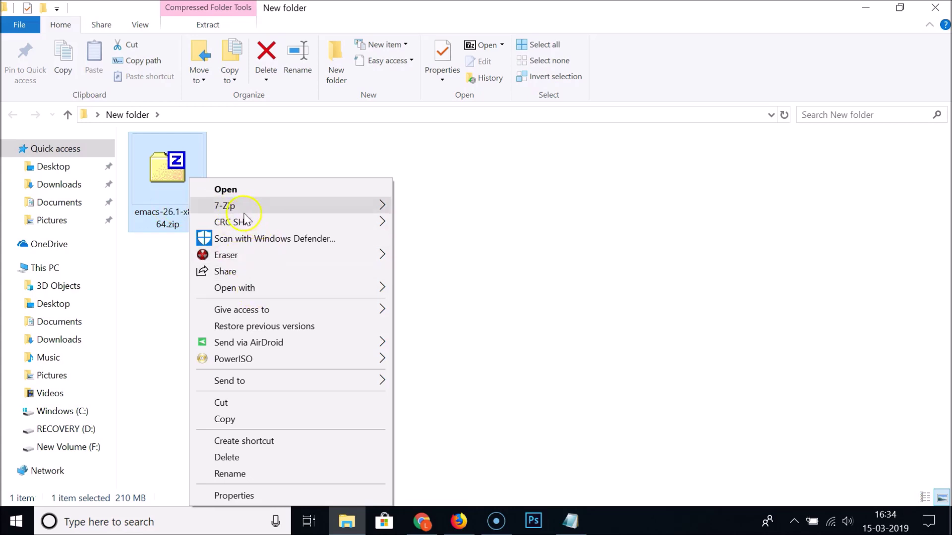
{"action": "left_click", "coordinate": [266, 210]}
{"action": "left_click", "coordinate": [251, 221]}
{"action": "left_click", "coordinate": [227, 205]}
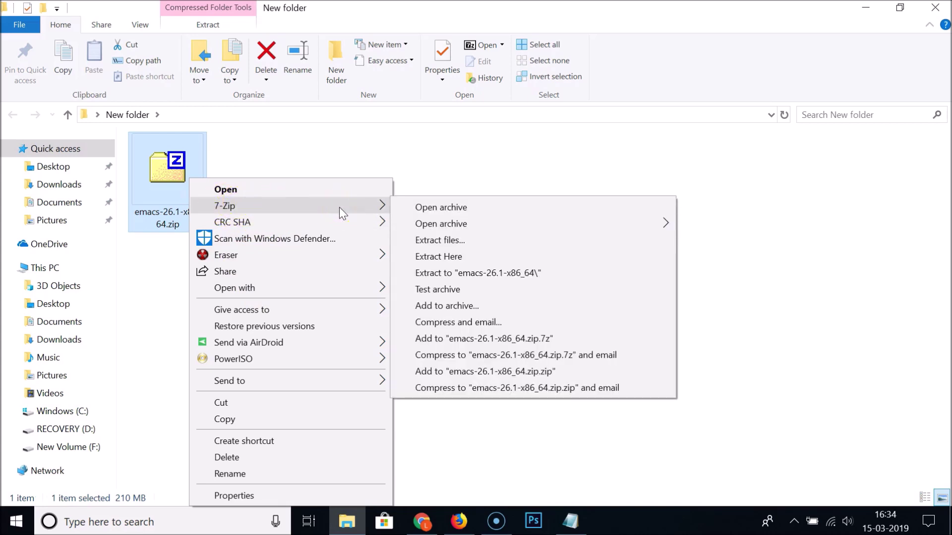
{"action": "left_click", "coordinate": [450, 258]}
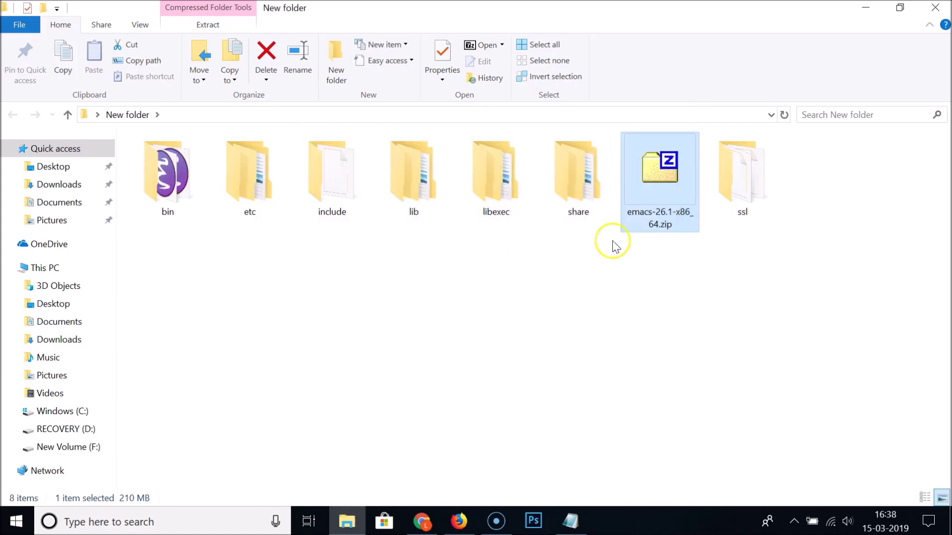
{"action": "left_click", "coordinate": [195, 187]}
{"action": "left_click", "coordinate": [260, 184]}
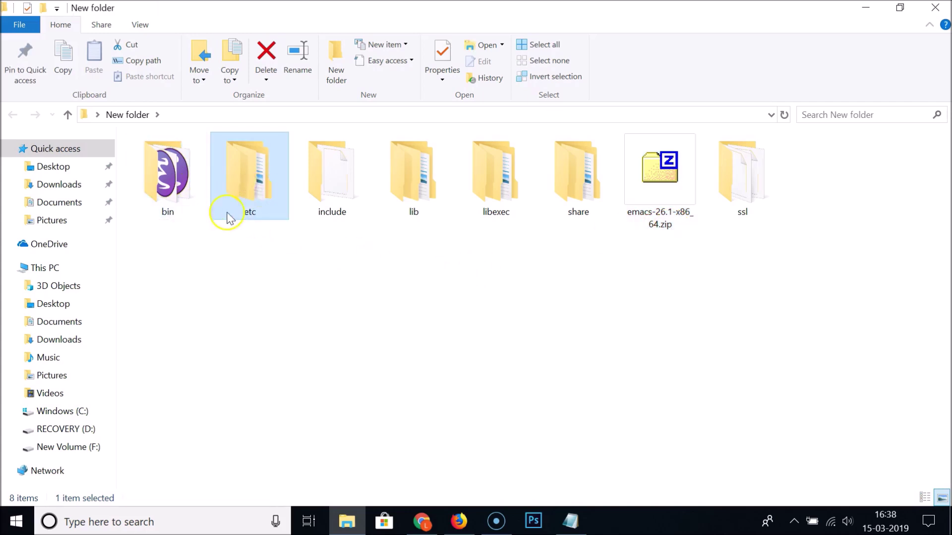
{"action": "left_click", "coordinate": [187, 200]}
{"action": "left_click", "coordinate": [246, 199]}
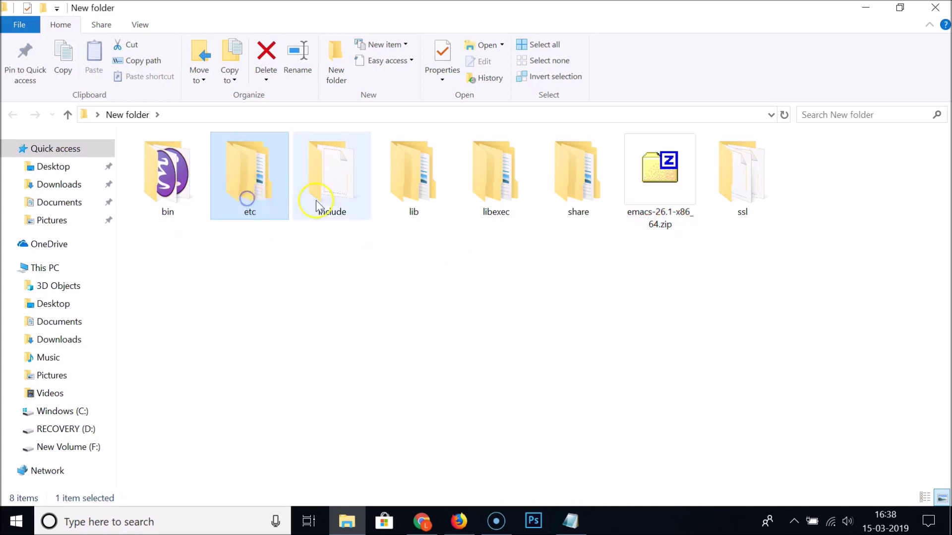
{"action": "left_click", "coordinate": [316, 200]}
{"action": "left_click", "coordinate": [415, 208]}
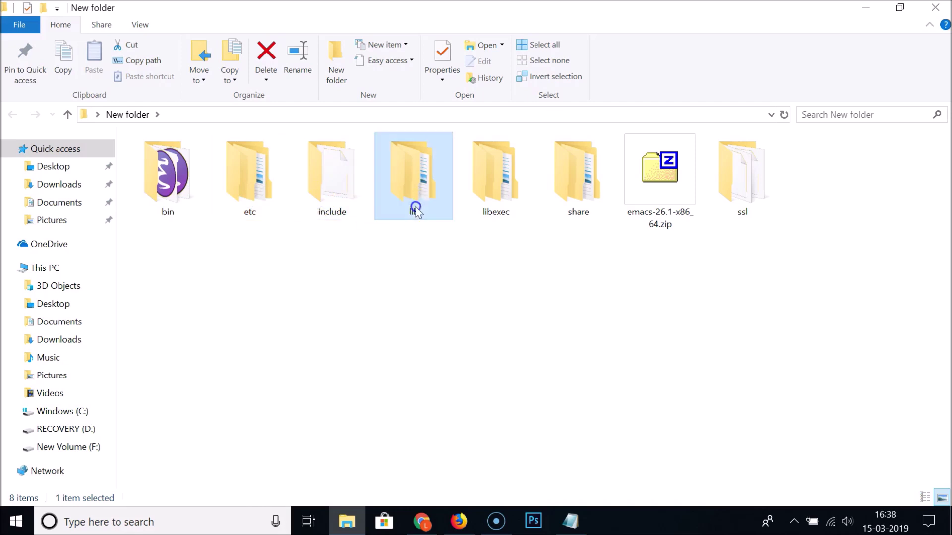
{"action": "left_click", "coordinate": [478, 210]}
{"action": "left_click", "coordinate": [574, 213]}
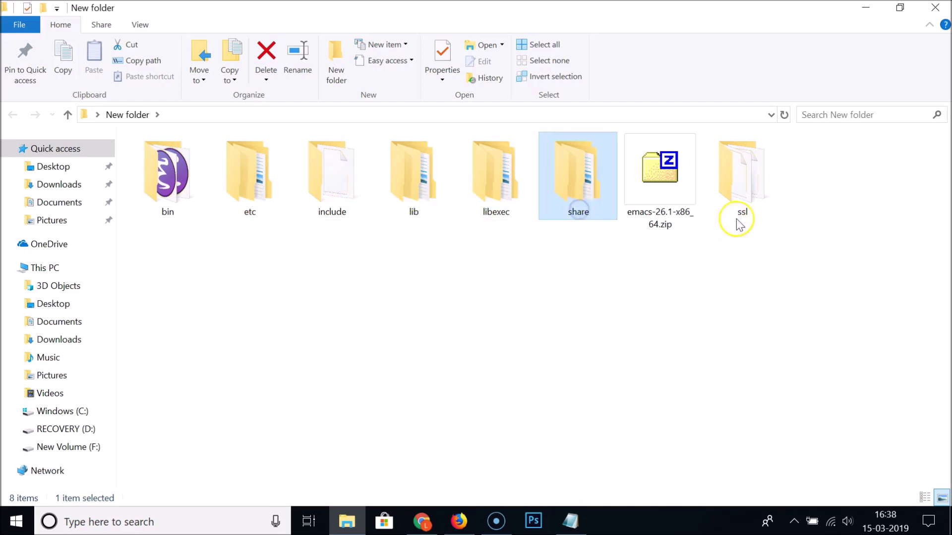
{"action": "left_click", "coordinate": [741, 213]}
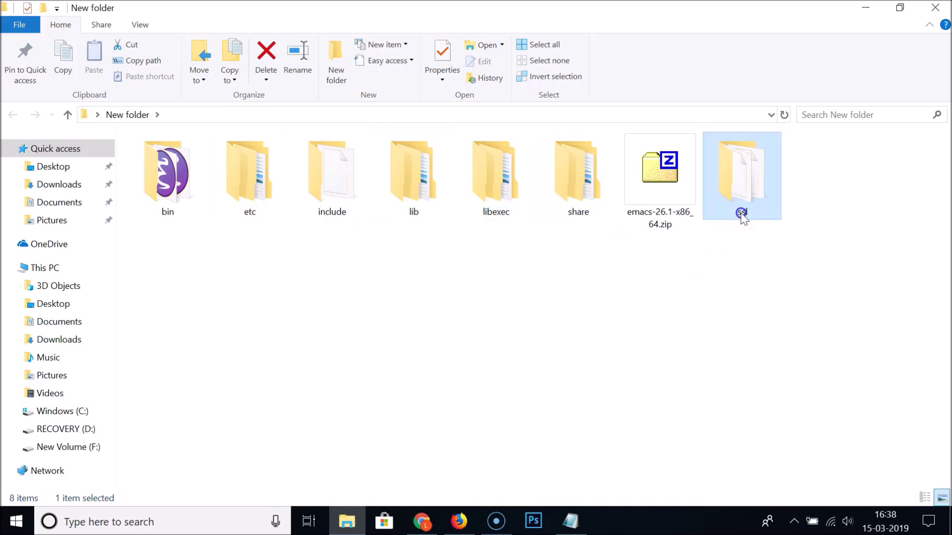
- Minimise the New folder window and open the Windows (C:) drive from This PC
{"action": "left_click", "coordinate": [699, 268]}
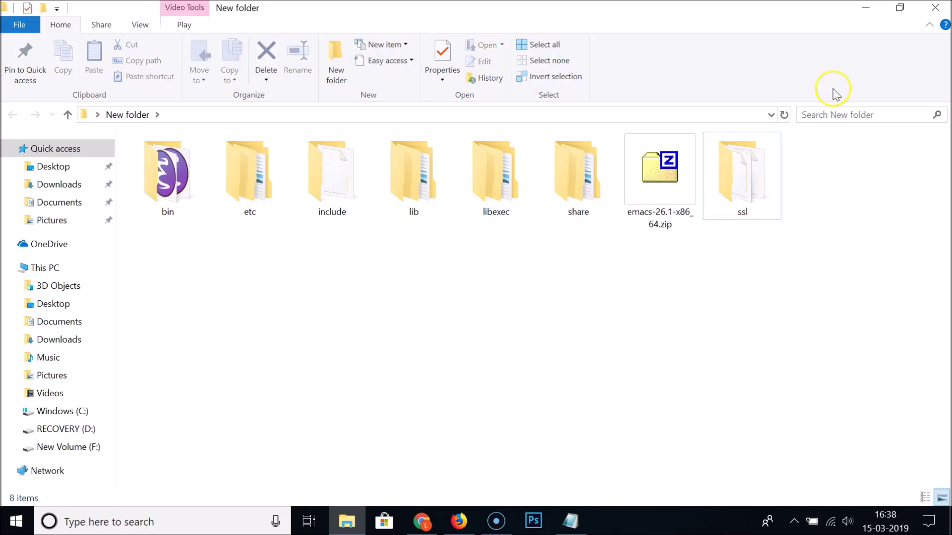
{"action": "left_click", "coordinate": [866, 7]}
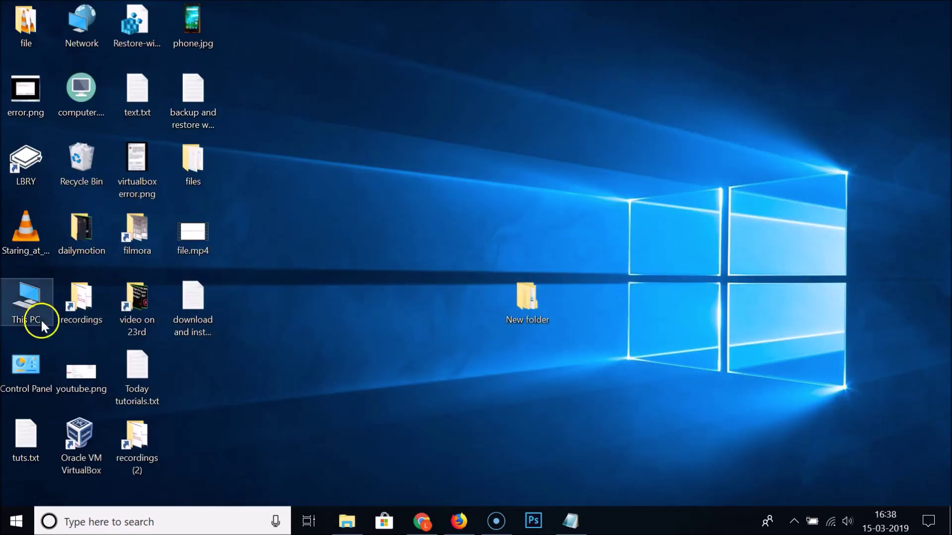
{"action": "double_click", "coordinate": [31, 302]}
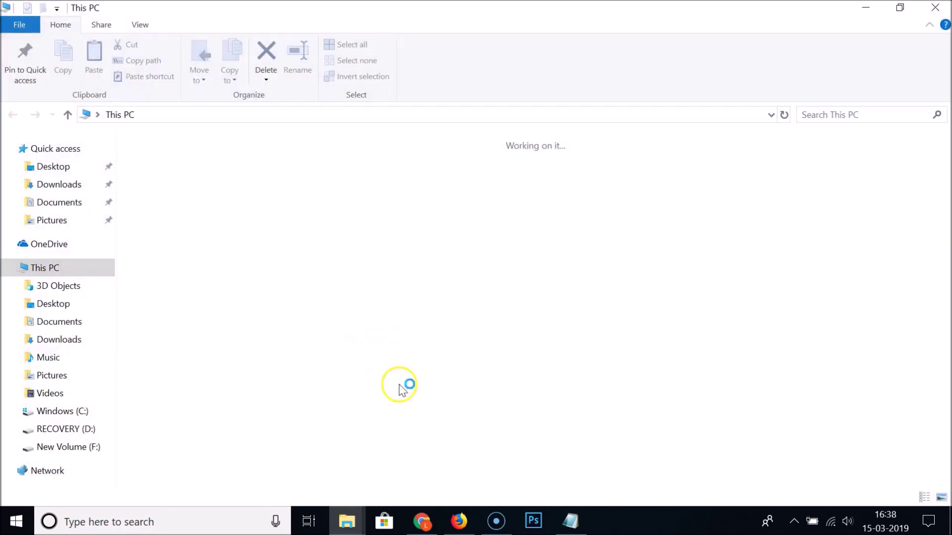
{"action": "left_click", "coordinate": [263, 280]}
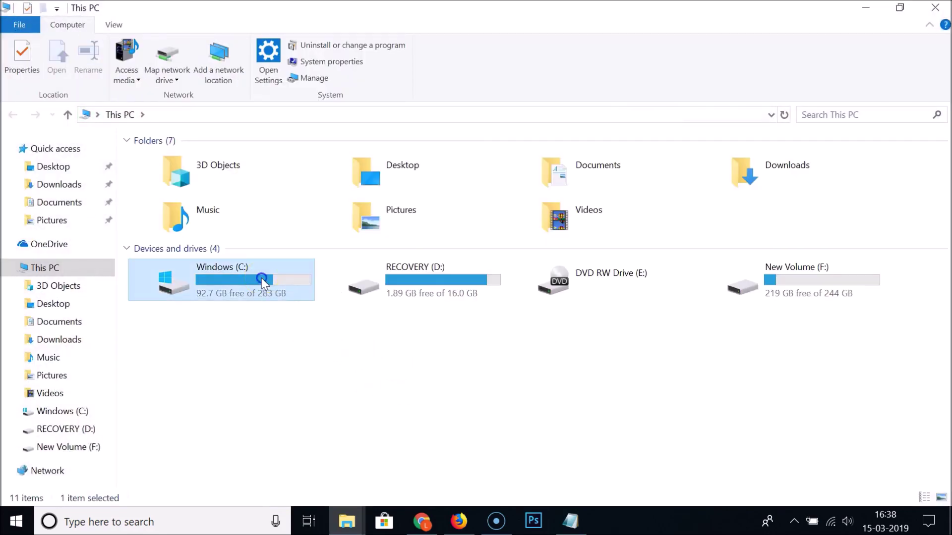
{"action": "double_click", "coordinate": [263, 280]}
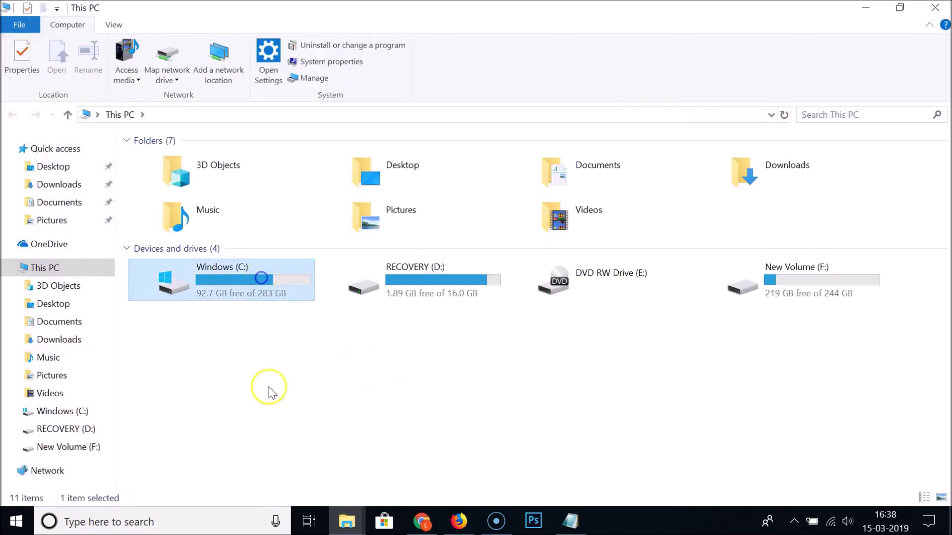
- Create a folder named emacs at the root of C:, open it, then minimise the window
{"action": "right_click", "coordinate": [317, 404]}
{"action": "mouse_move", "coordinate": [423, 370]}
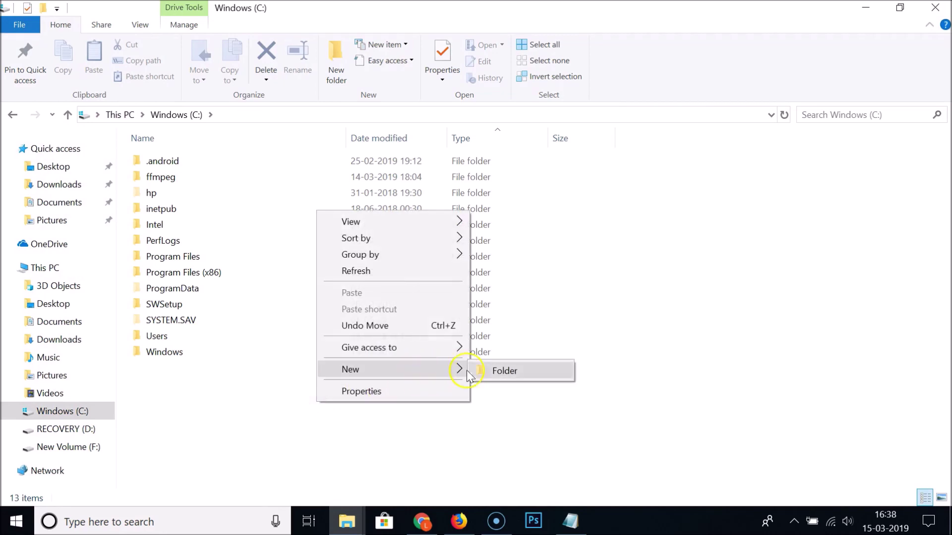
{"action": "left_click", "coordinate": [485, 371]}
{"action": "type", "text": "emacs"}
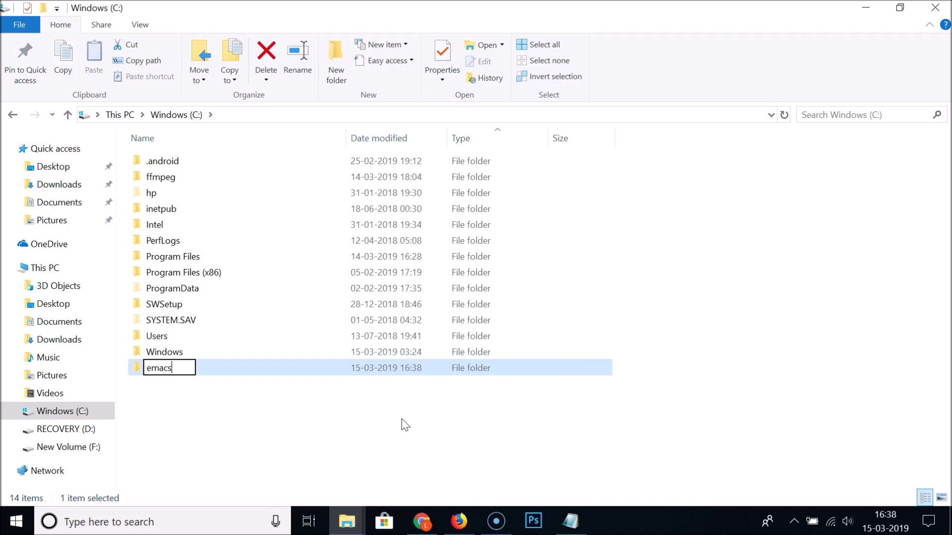
{"action": "left_click", "coordinate": [405, 425]}
{"action": "double_click", "coordinate": [178, 370]}
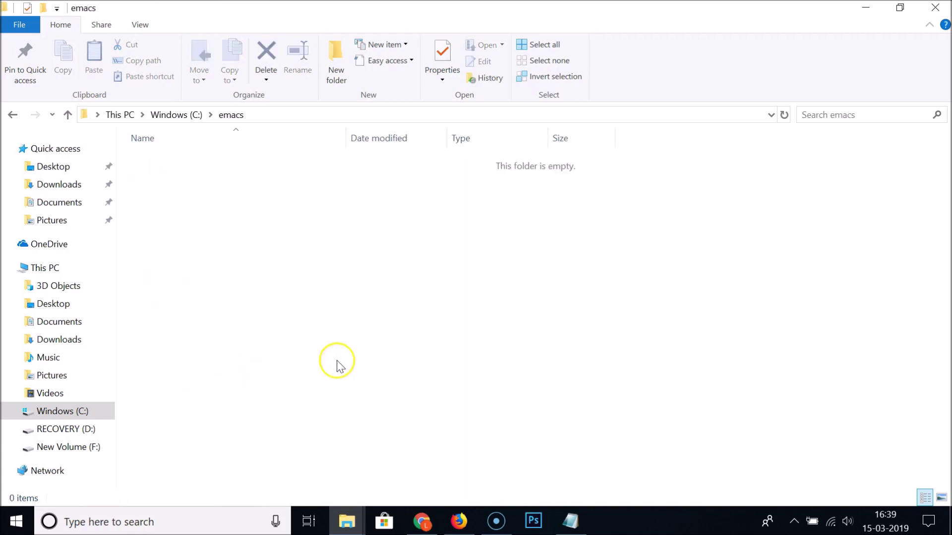
{"action": "left_click", "coordinate": [865, 8]}
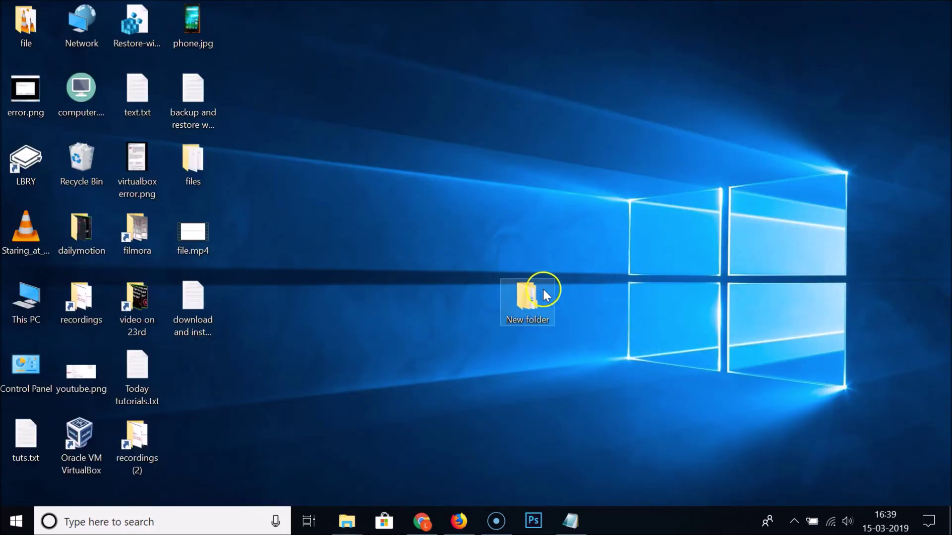
- In the maximised New folder, select bin, etc, include, lib, libexec, share and ssl, then cut them
{"action": "double_click", "coordinate": [540, 293]}
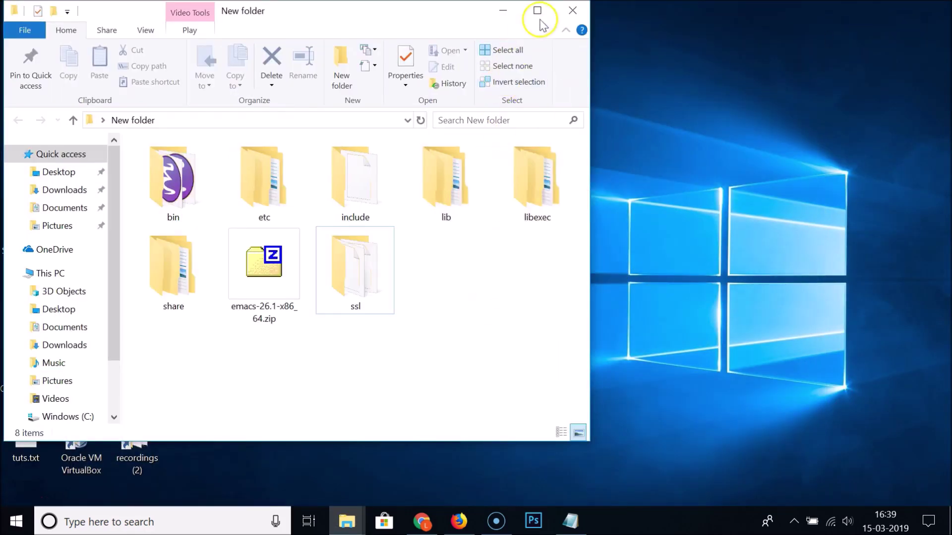
{"action": "left_click", "coordinate": [540, 14]}
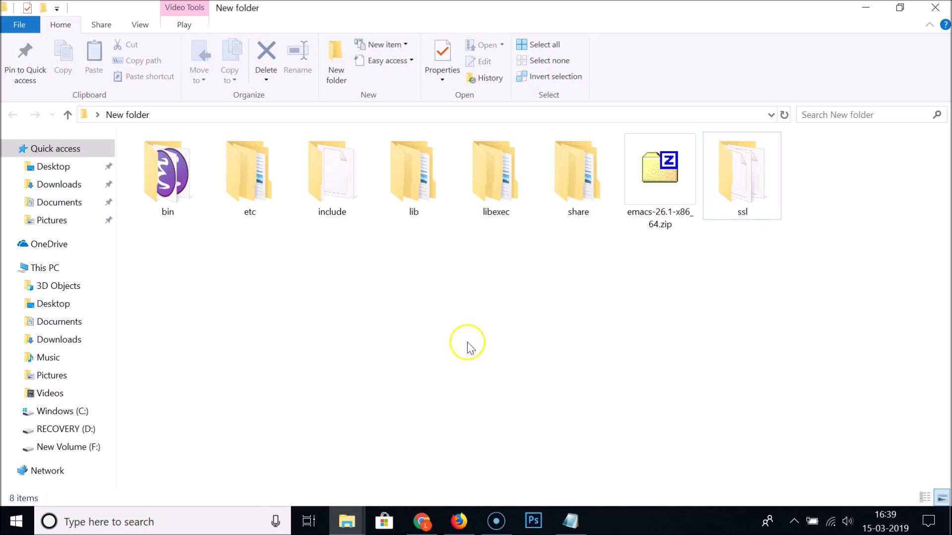
{"action": "left_click", "coordinate": [168, 204]}
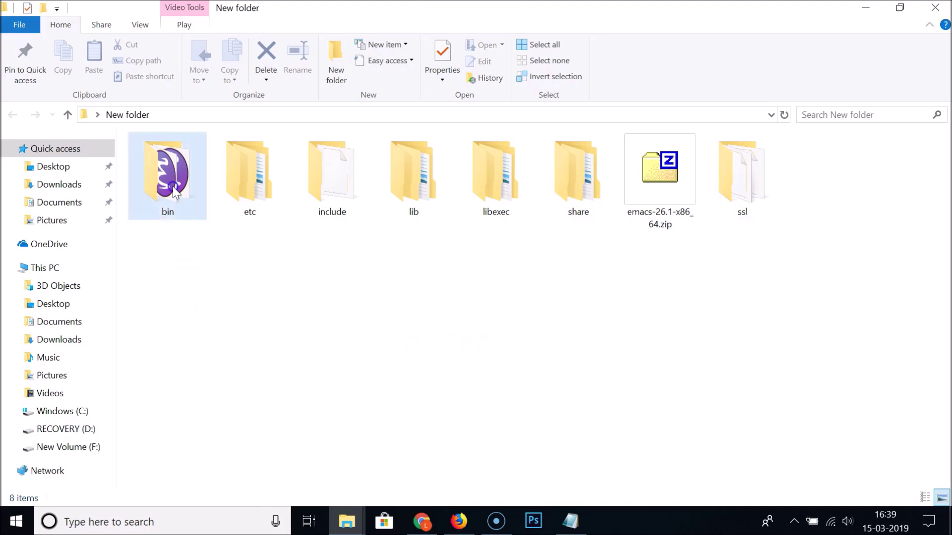
{"action": "left_click", "coordinate": [255, 187], "text": "ctrl"}
{"action": "left_click", "coordinate": [319, 198], "text": "ctrl"}
{"action": "left_click", "coordinate": [441, 203], "text": "ctrl"}
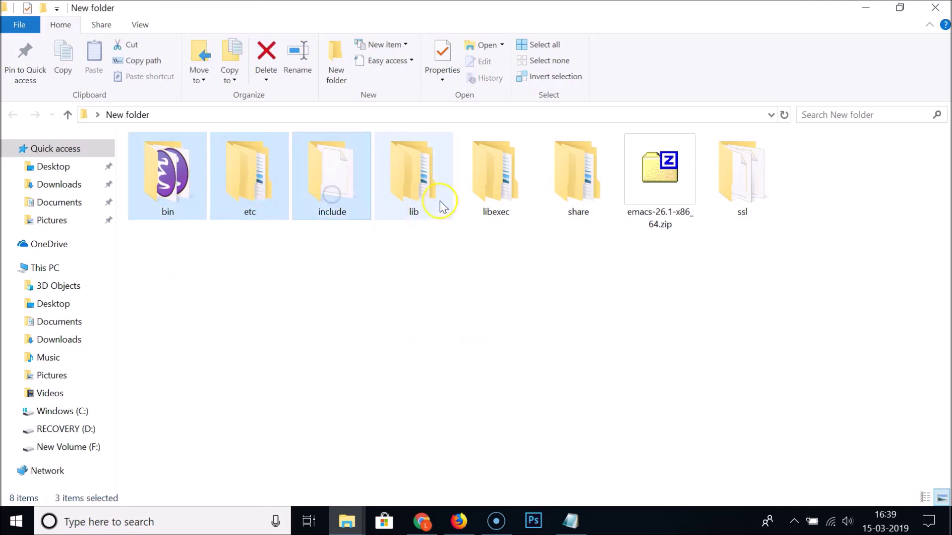
{"action": "left_click", "coordinate": [491, 201], "text": "ctrl"}
{"action": "left_click", "coordinate": [584, 196], "text": "ctrl"}
{"action": "left_click", "coordinate": [759, 206], "text": "ctrl"}
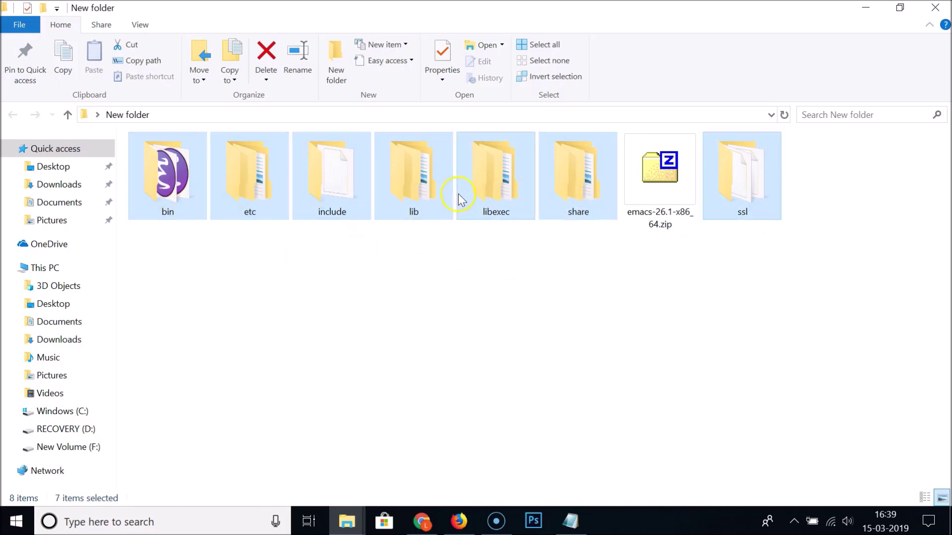
{"action": "right_click", "coordinate": [334, 184]}
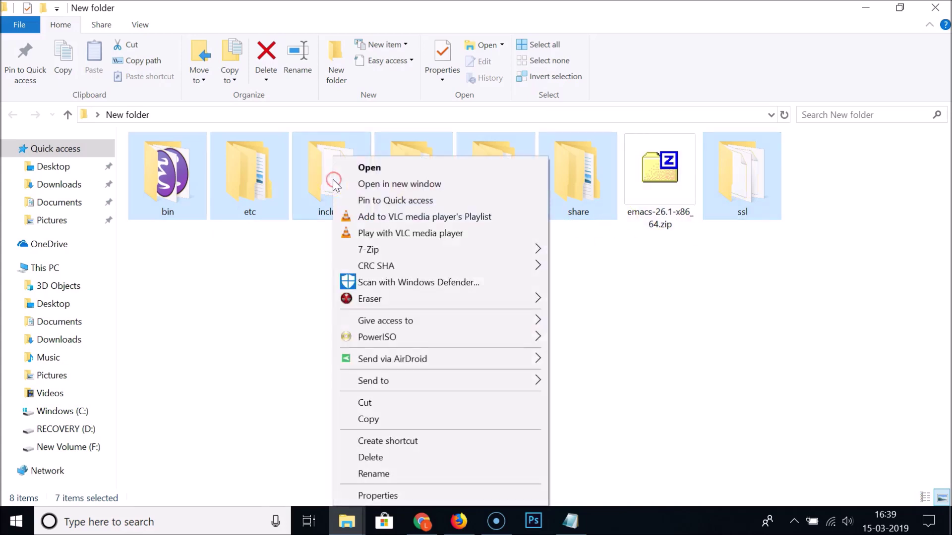
{"action": "left_click", "coordinate": [367, 404]}
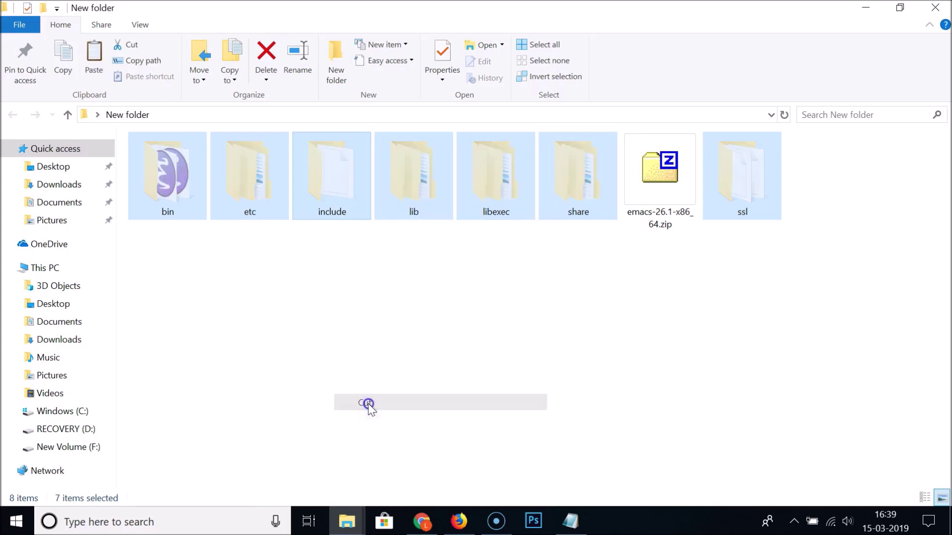
- Paste the extracted Emacs files into the empty C:\emacs folder
{"action": "key", "text": "super+d"}
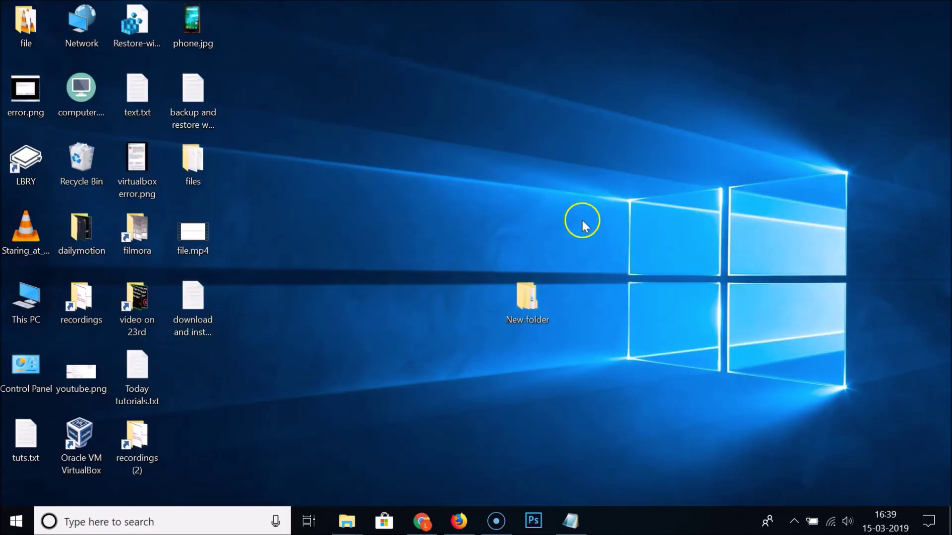
{"action": "double_click", "coordinate": [40, 293]}
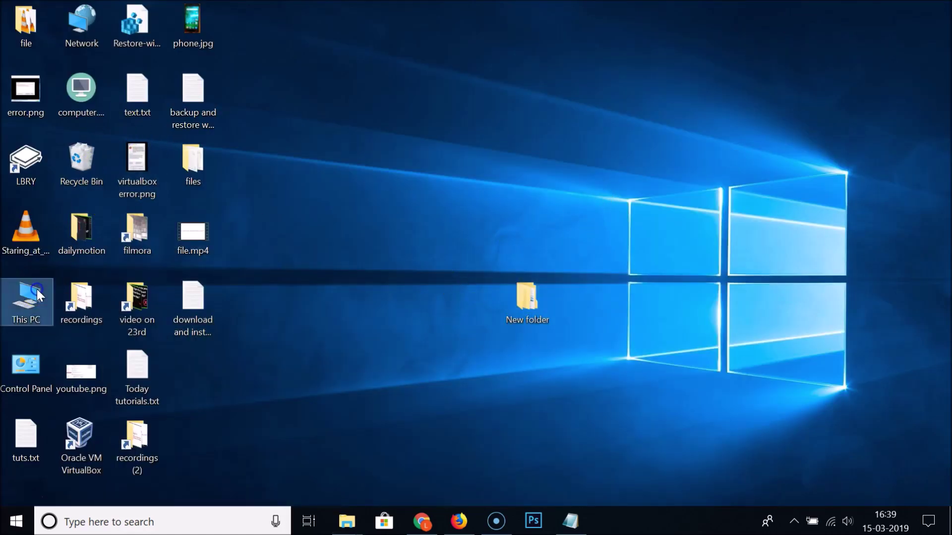
{"action": "double_click", "coordinate": [265, 295]}
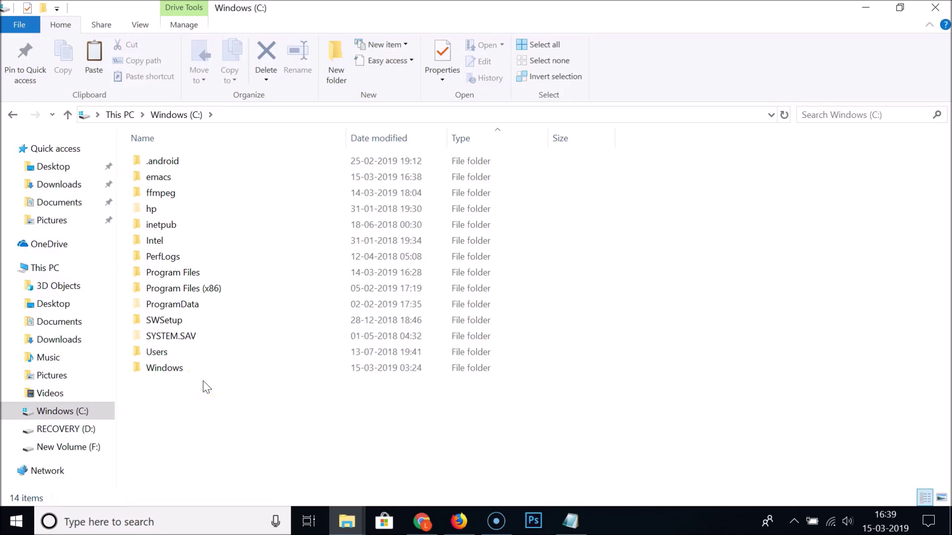
{"action": "double_click", "coordinate": [173, 183]}
{"action": "right_click", "coordinate": [329, 271]}
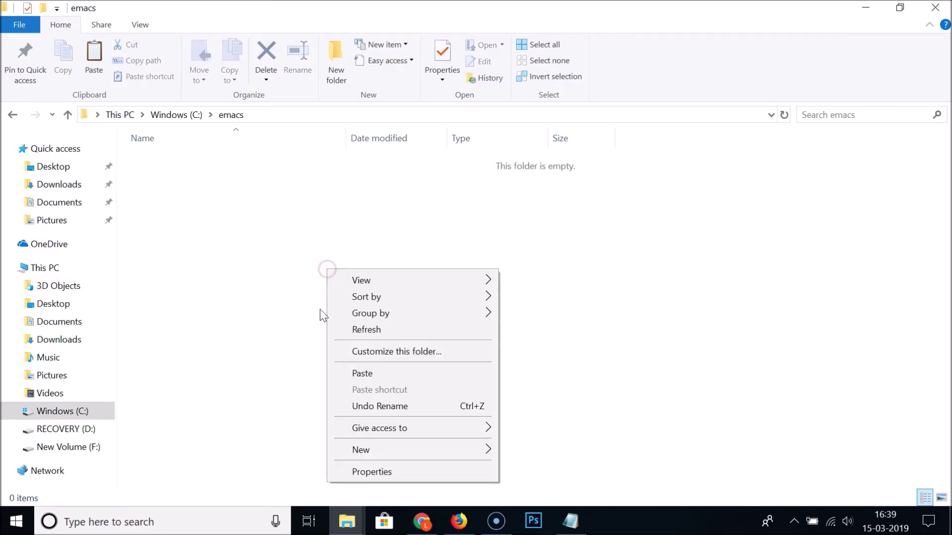
{"action": "left_click", "coordinate": [370, 376]}
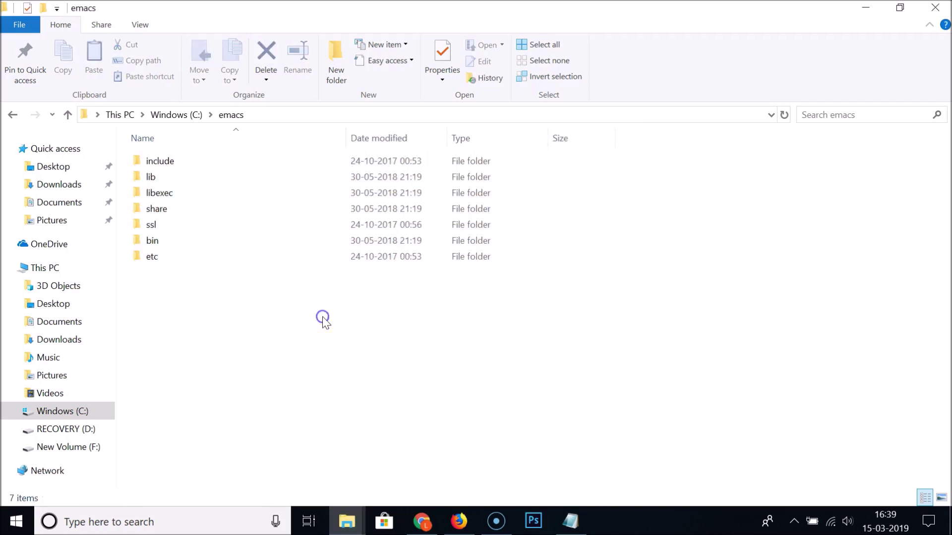
- Open C:\emacs\bin and scroll down to runemacs.exe
{"action": "left_click", "coordinate": [171, 242]}
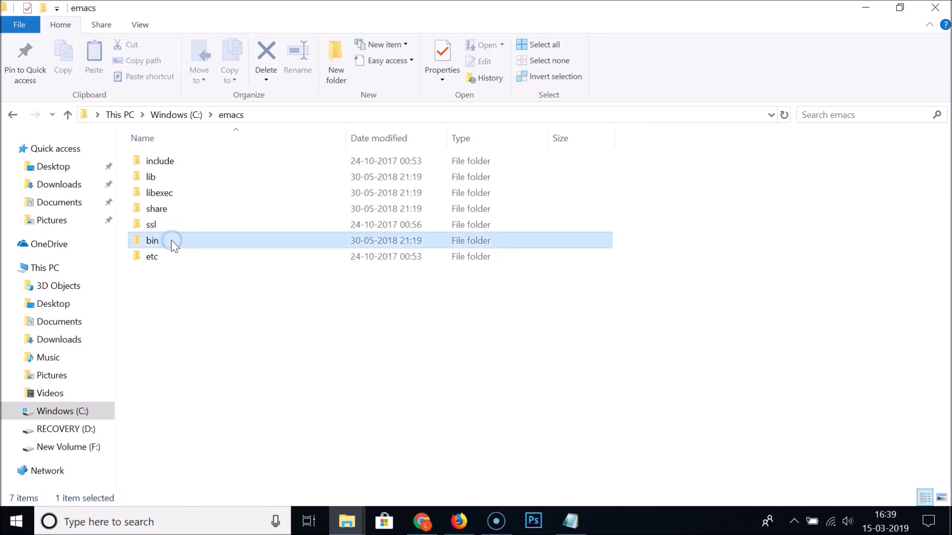
{"action": "double_click", "coordinate": [171, 240]}
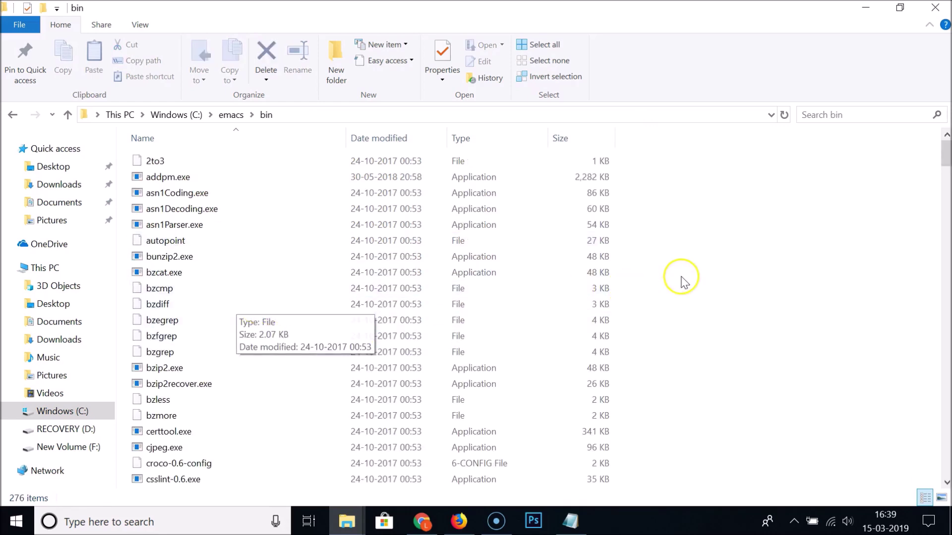
{"action": "scroll", "coordinate": [682, 274], "scroll_direction": "down", "scroll_amount": 6}
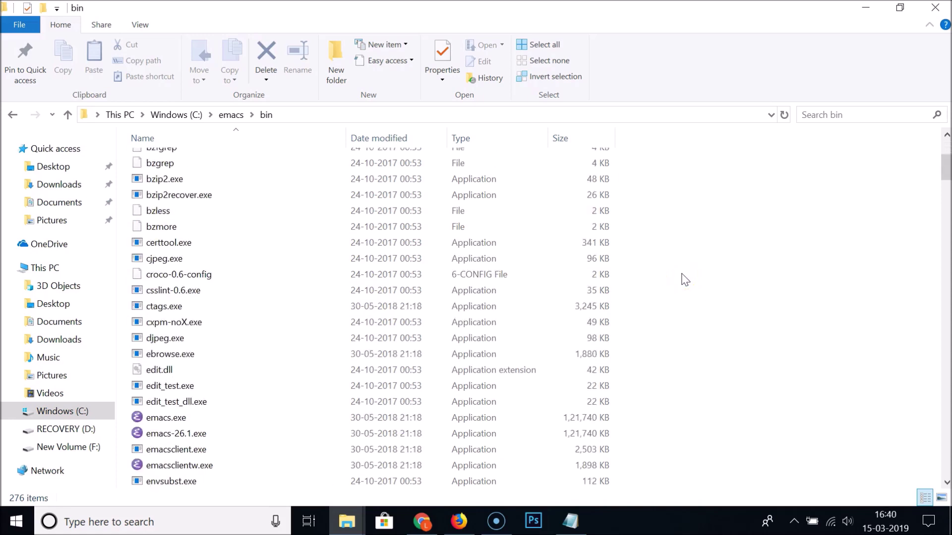
{"action": "scroll", "coordinate": [684, 280], "scroll_direction": "down", "scroll_amount": 2}
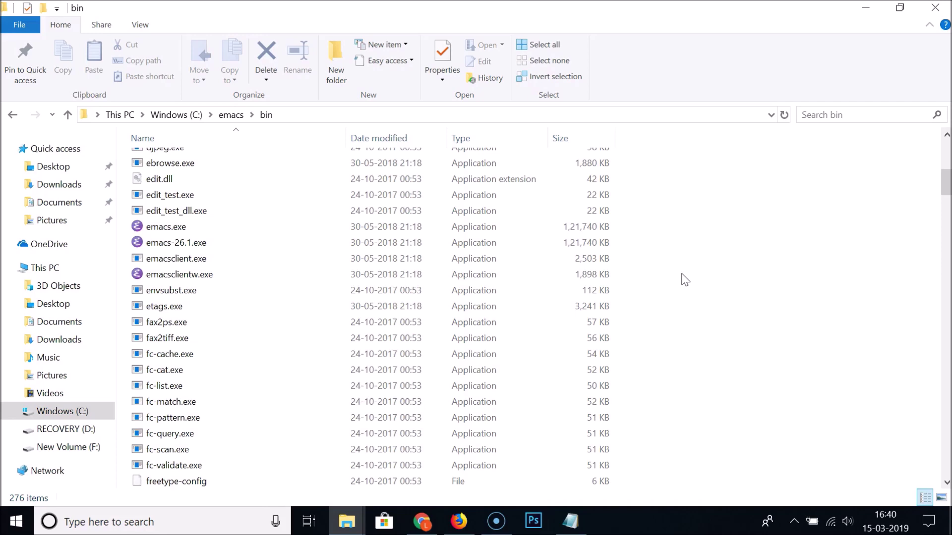
{"action": "scroll", "coordinate": [685, 280], "scroll_direction": "down", "scroll_amount": 3}
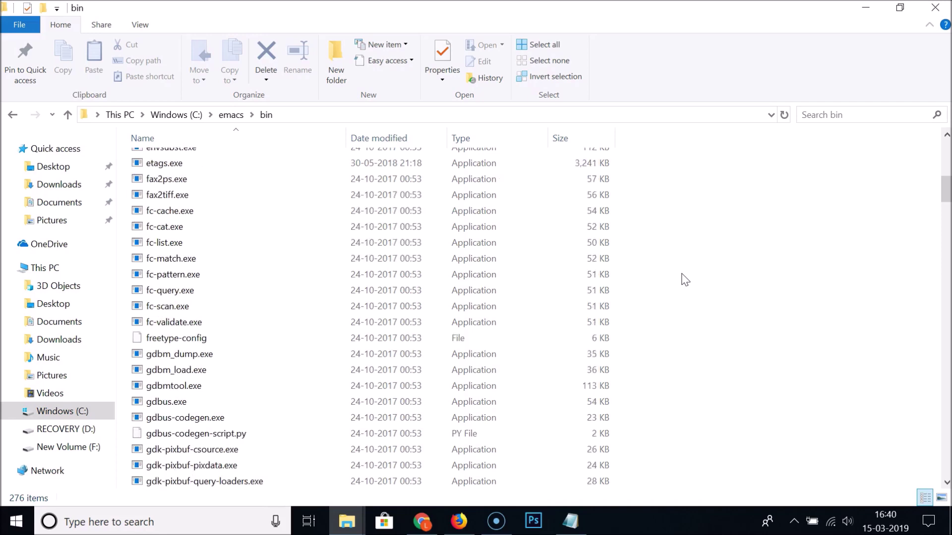
{"action": "scroll", "coordinate": [684, 280], "scroll_direction": "down", "scroll_amount": 20}
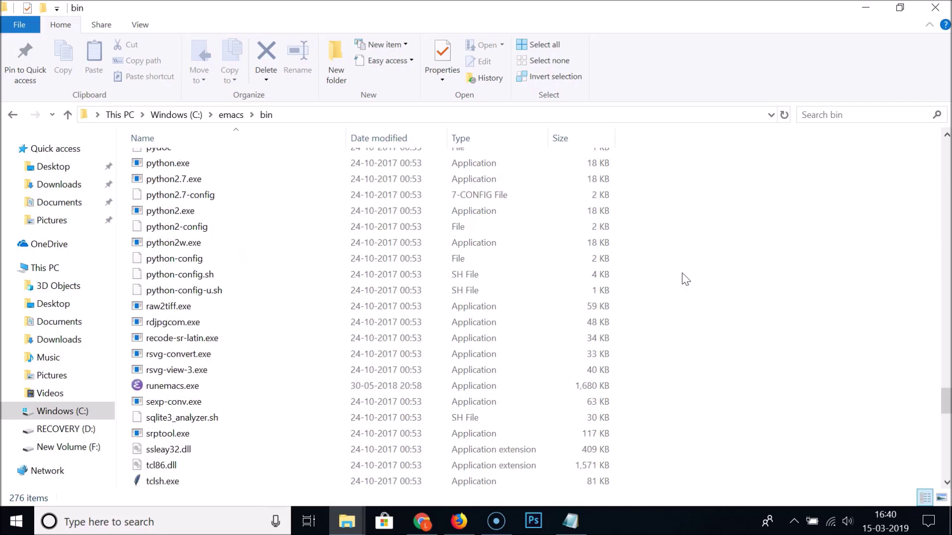
{"action": "scroll", "coordinate": [685, 281], "scroll_direction": "down", "scroll_amount": 2}
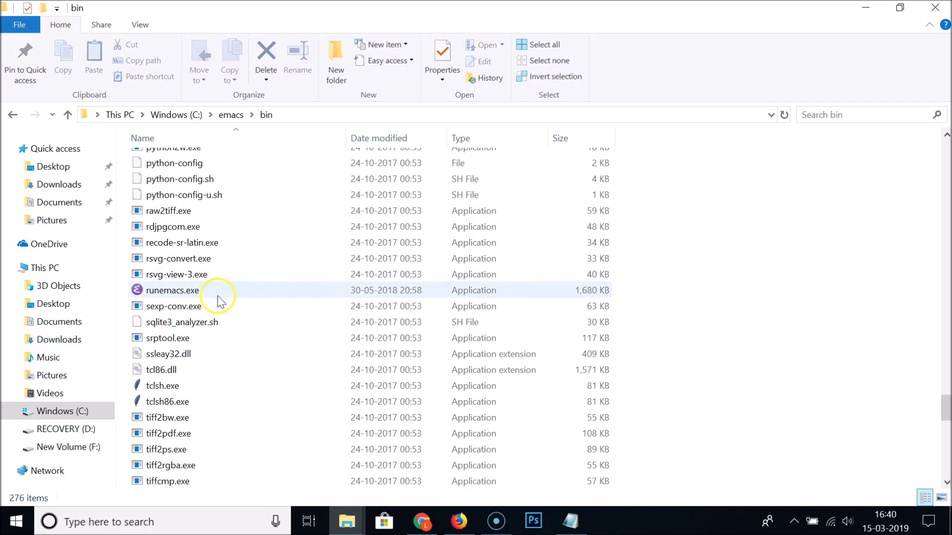
{"action": "mouse_move", "coordinate": [187, 294]}
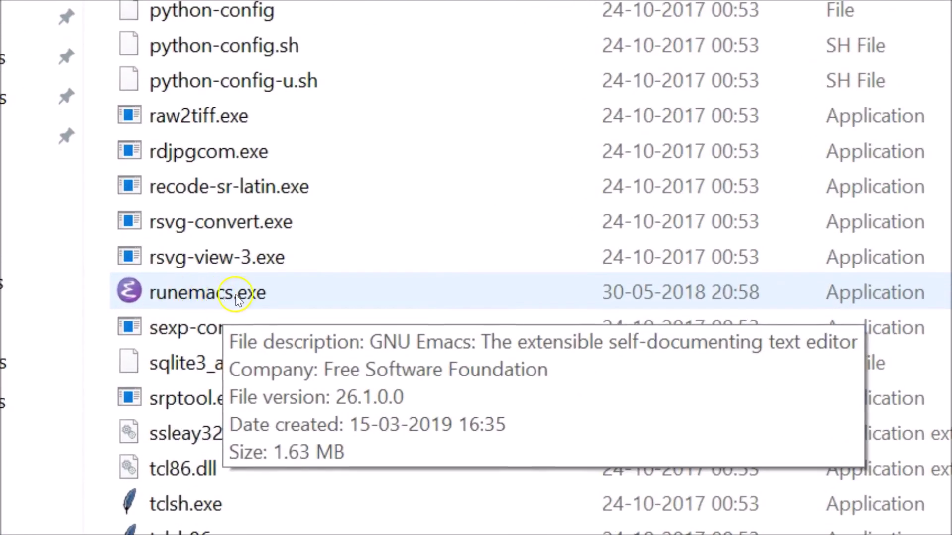
- Send runemacs.exe to the desktop as a shortcut
{"action": "right_click", "coordinate": [268, 298]}
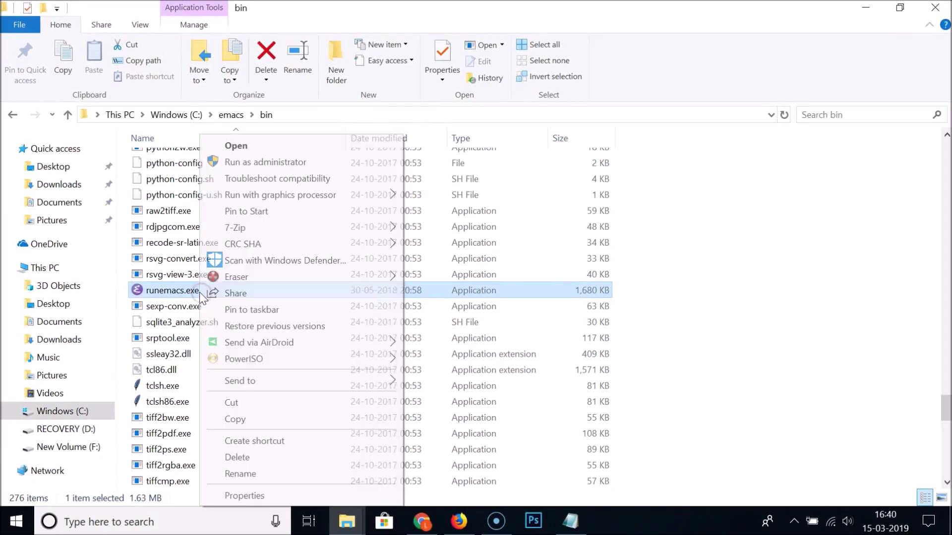
{"action": "mouse_move", "coordinate": [290, 385]}
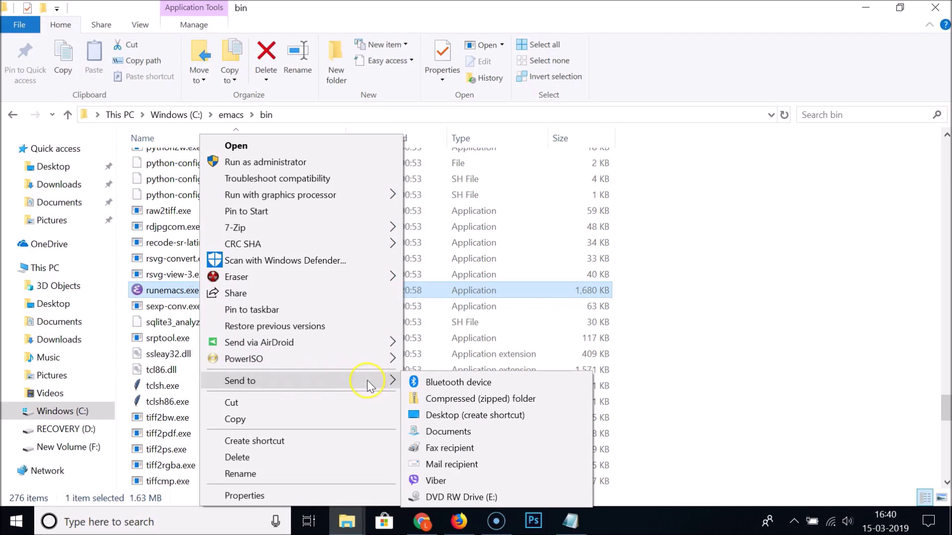
{"action": "left_click", "coordinate": [451, 418]}
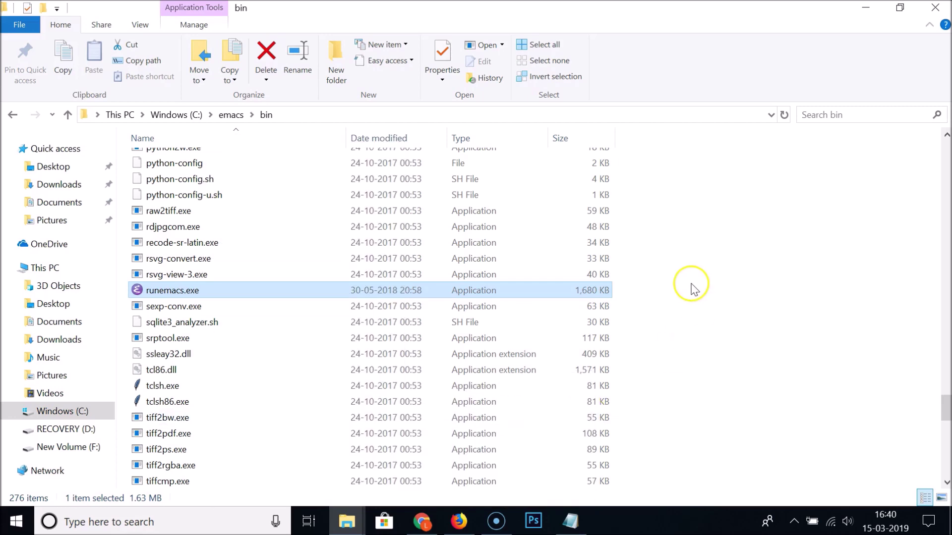
- Rename the runemacs desktop shortcut to 'emacs'
{"action": "key", "text": "super+d"}
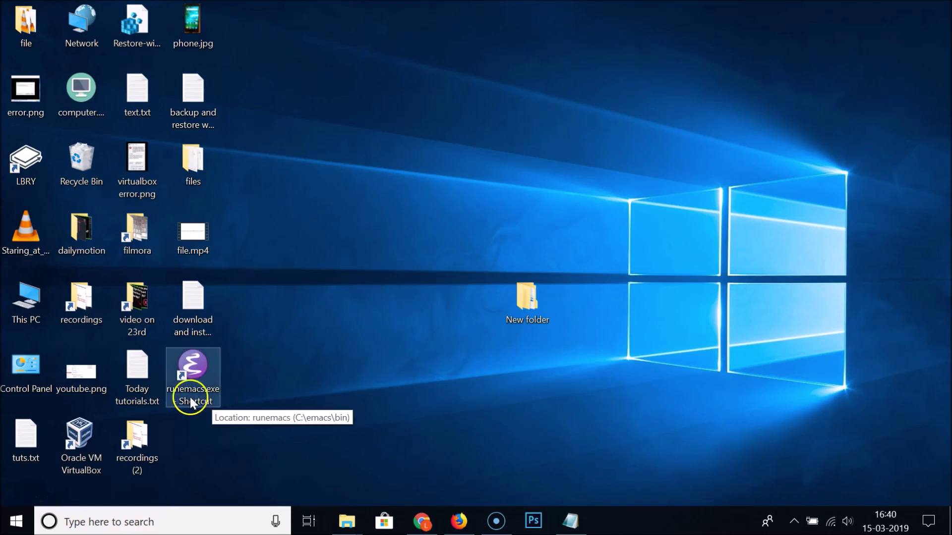
{"action": "right_click", "coordinate": [193, 365]}
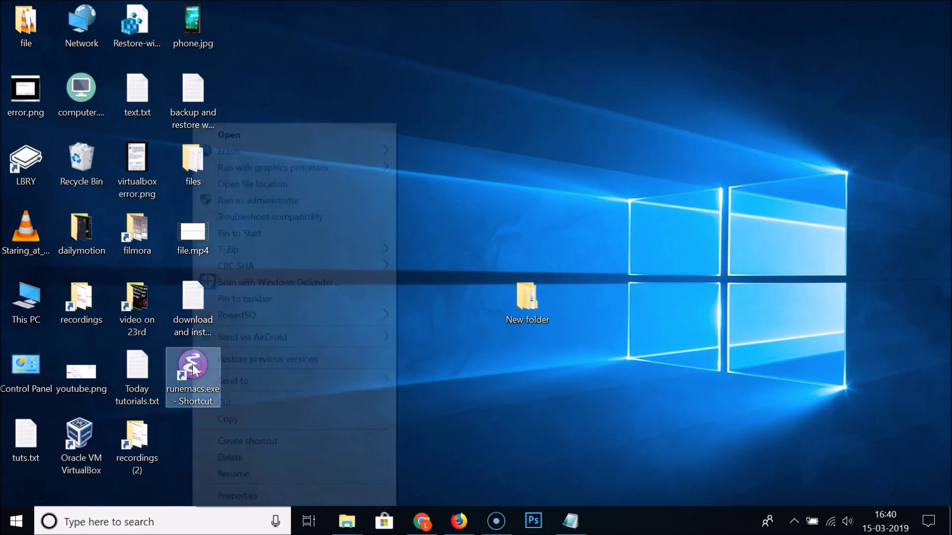
{"action": "left_click", "coordinate": [266, 473]}
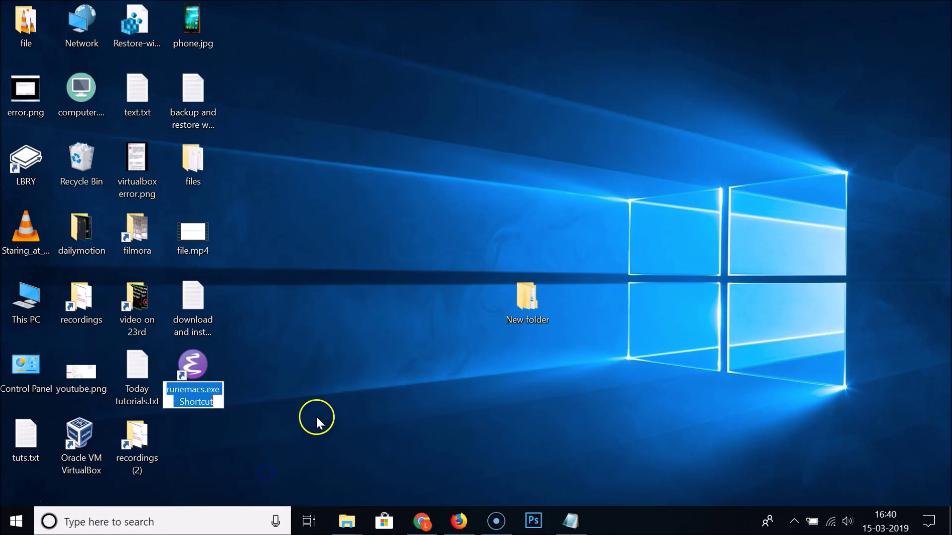
{"action": "type", "text": "em"}
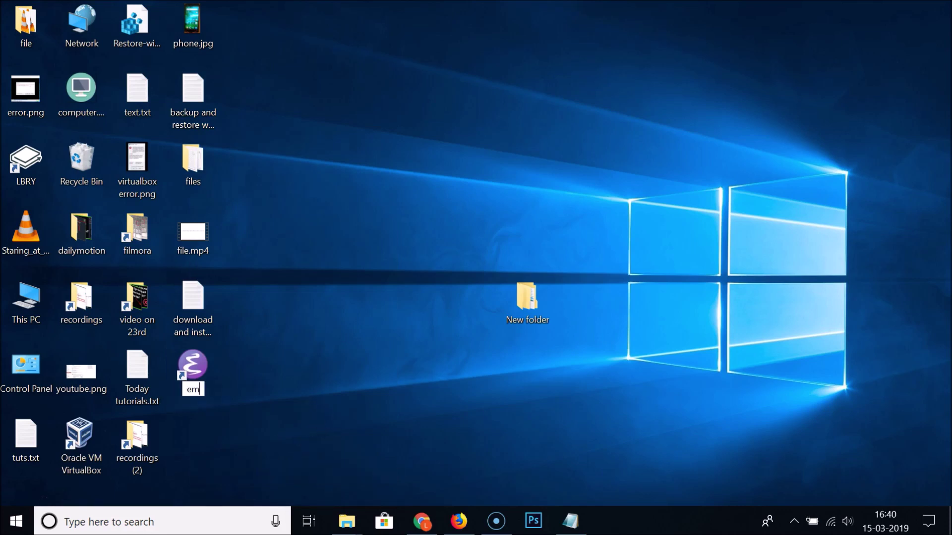
{"action": "type", "text": "acs"}
{"action": "key", "text": "Return"}
{"action": "left_click", "coordinate": [209, 370]}
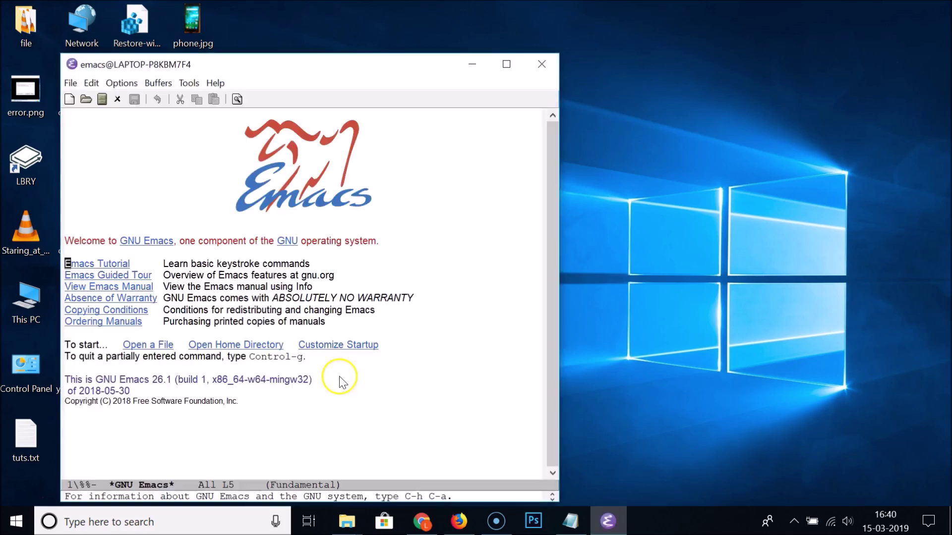
{"action": "left_click", "coordinate": [508, 64]}
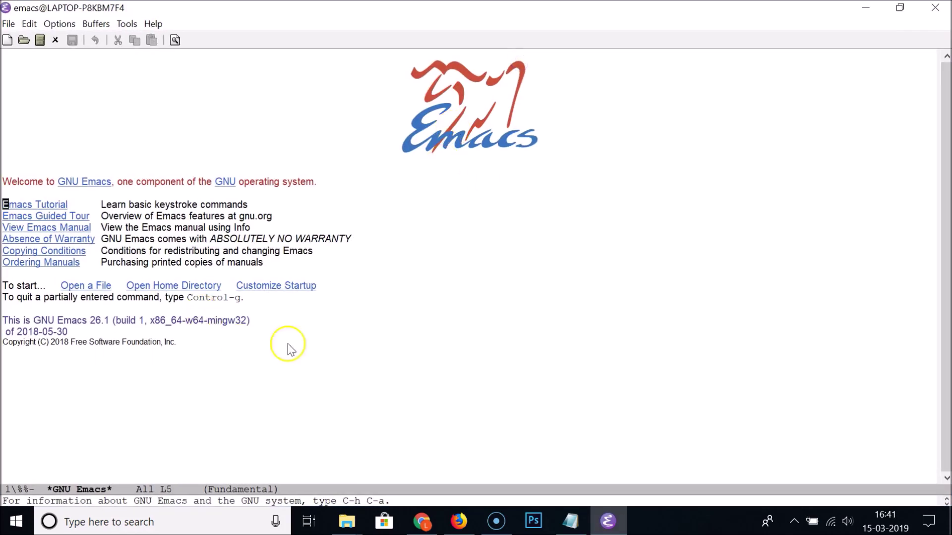
{"action": "left_click", "coordinate": [356, 343]}
{"action": "scroll", "coordinate": [356, 343], "scroll_direction": "up", "scroll_amount": 2}
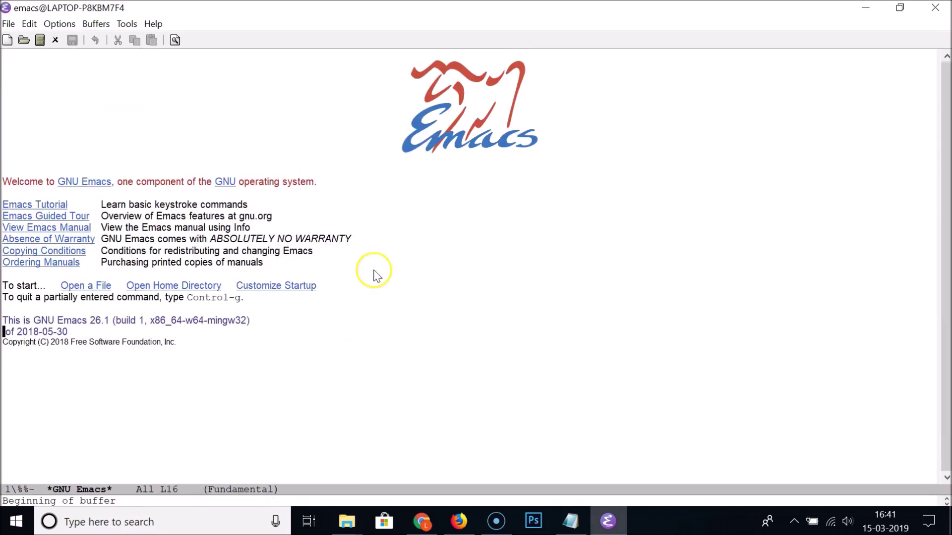
{"action": "left_click", "coordinate": [935, 8]}
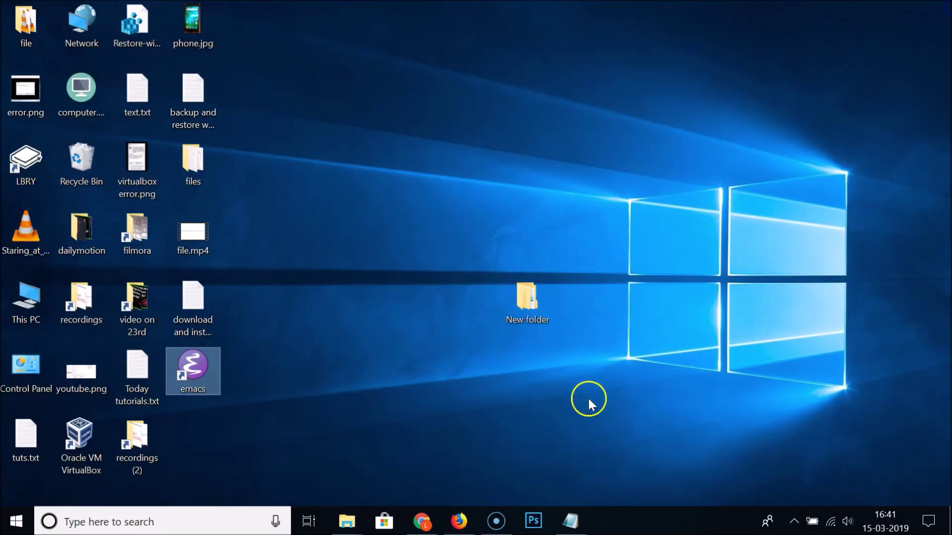
- Check the downloaded zip in New folder, then return to the download and install emacs.txt notes
{"action": "left_click", "coordinate": [585, 522]}
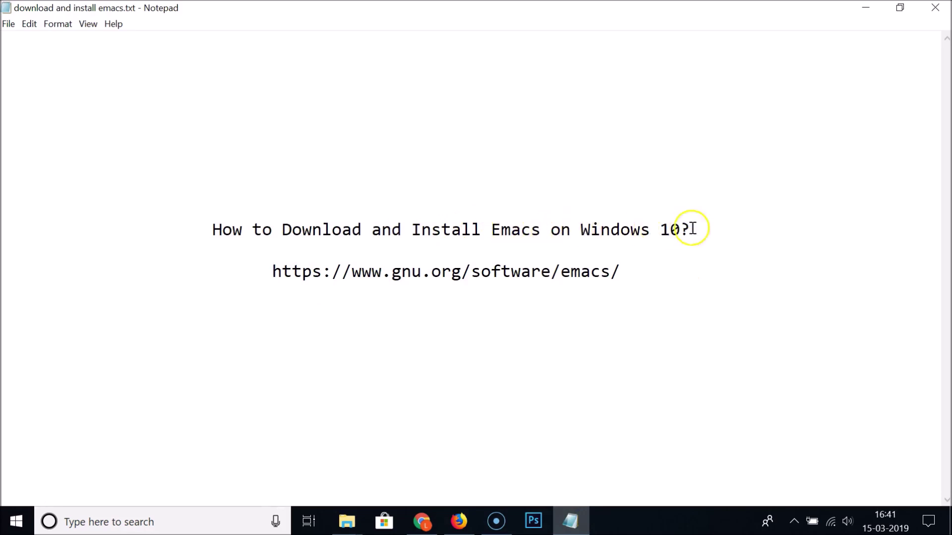
{"action": "left_click", "coordinate": [867, 8]}
{"action": "double_click", "coordinate": [545, 308]}
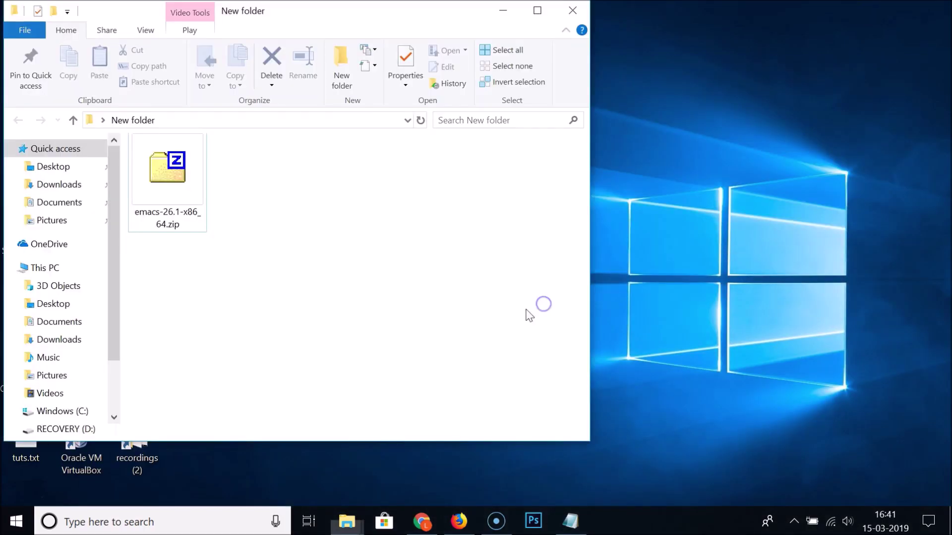
{"action": "left_click", "coordinate": [572, 10]}
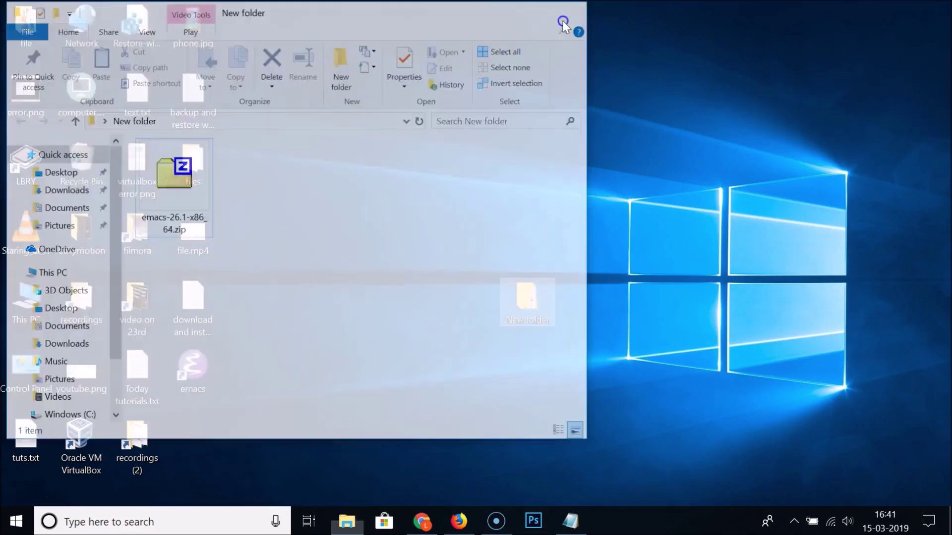
{"action": "left_click", "coordinate": [571, 520]}
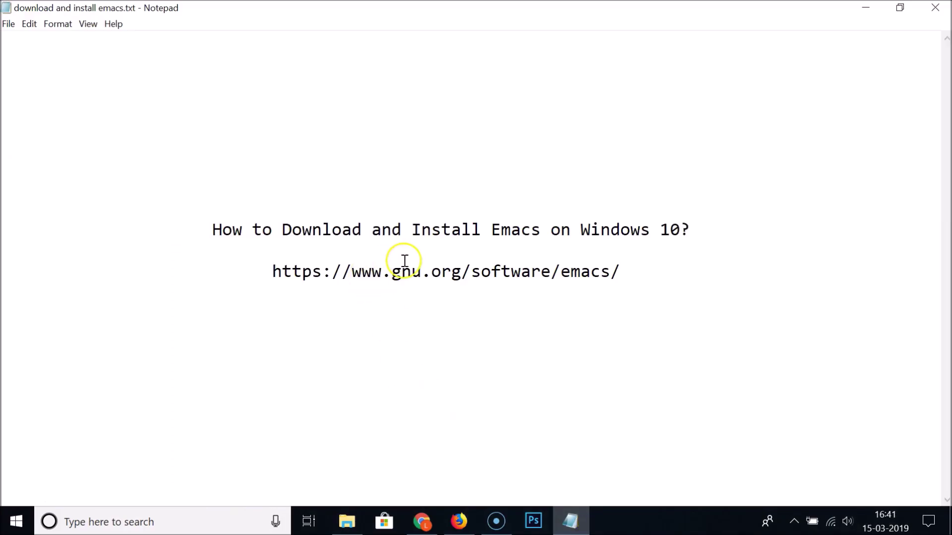